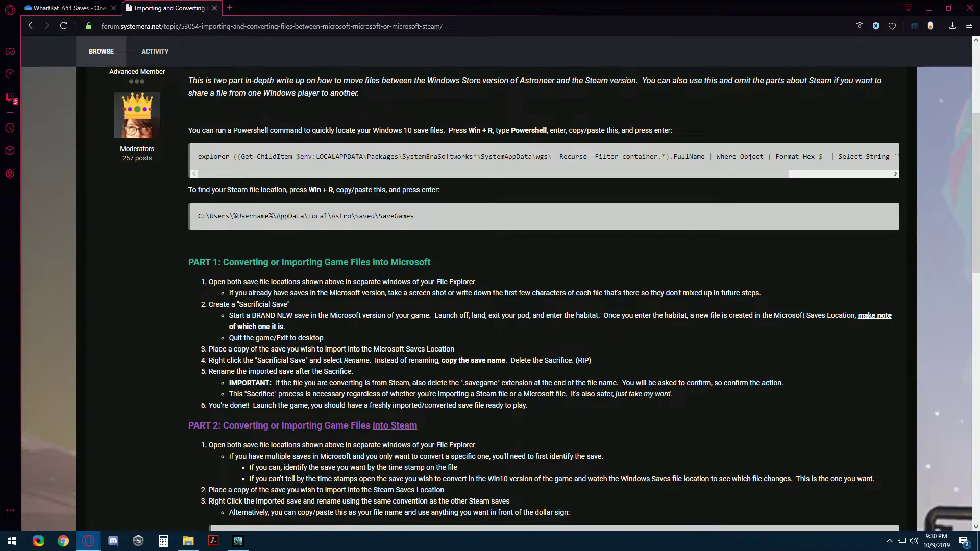
Step: Copy the Steam save path C:\Users\%Username%\AppData\Local\Astro\Saved\SaveGames from the forum guide and open that folder through the Run dialog
scroll(496, 299, down, 1)
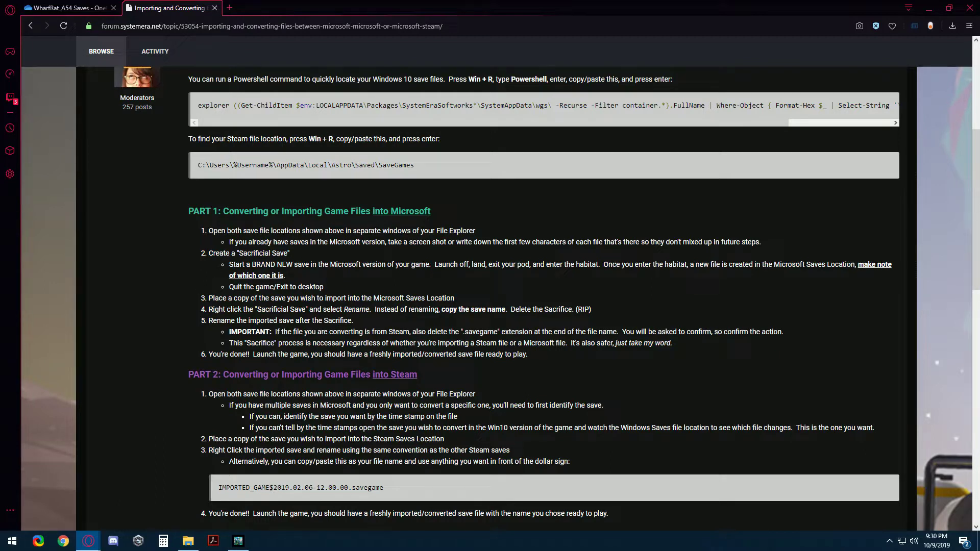
drag(198, 165, 413, 165)
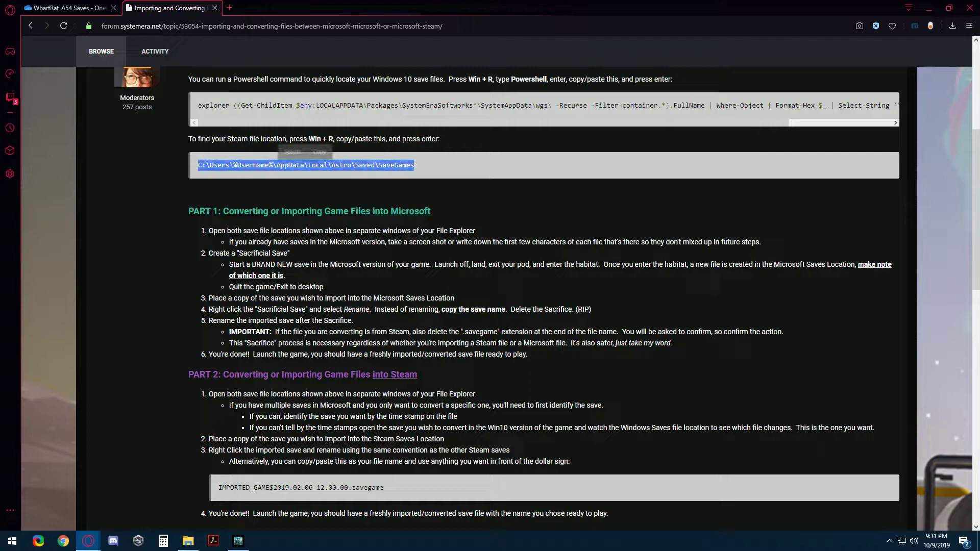
key(ctrl+c)
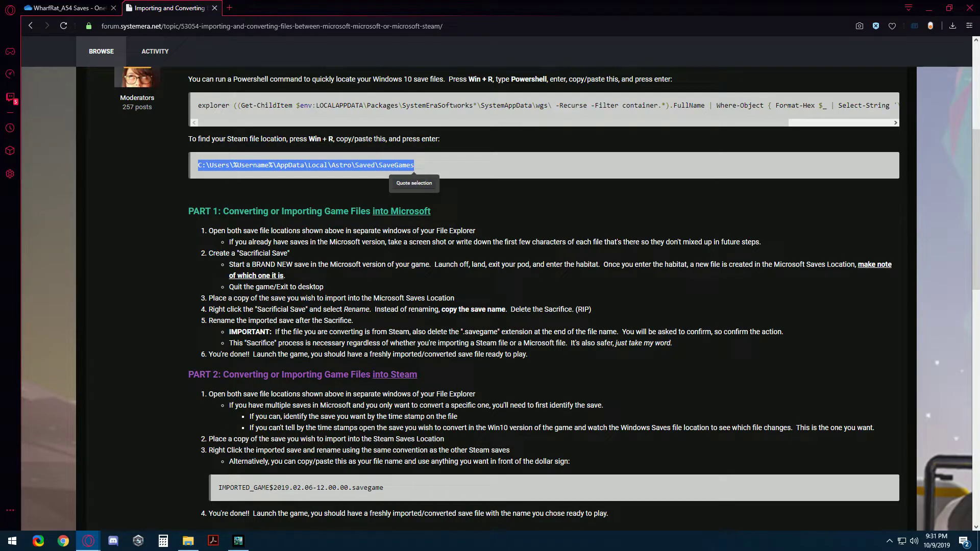
key(super+r)
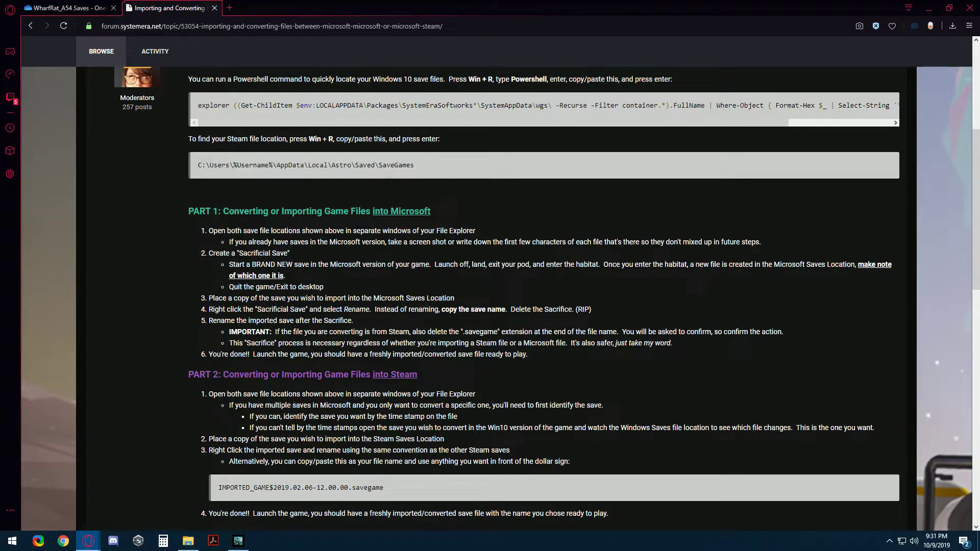
key(super+r)
key(ctrl+v)
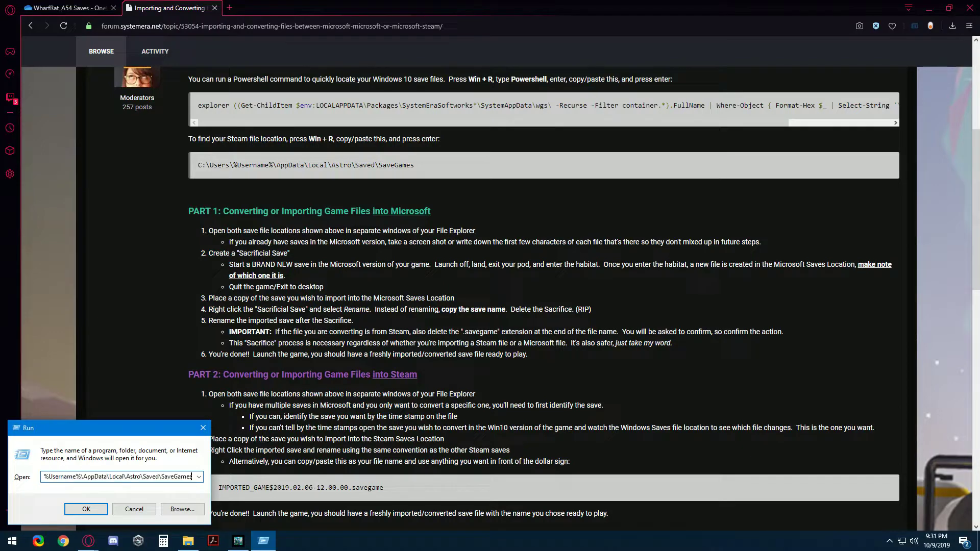
key(Return)
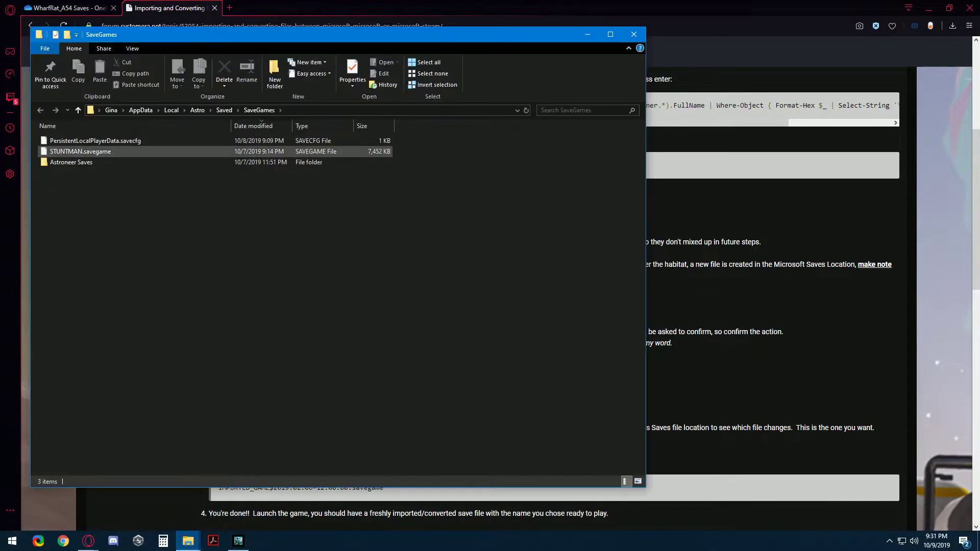
drag(254, 40, 300, 57)
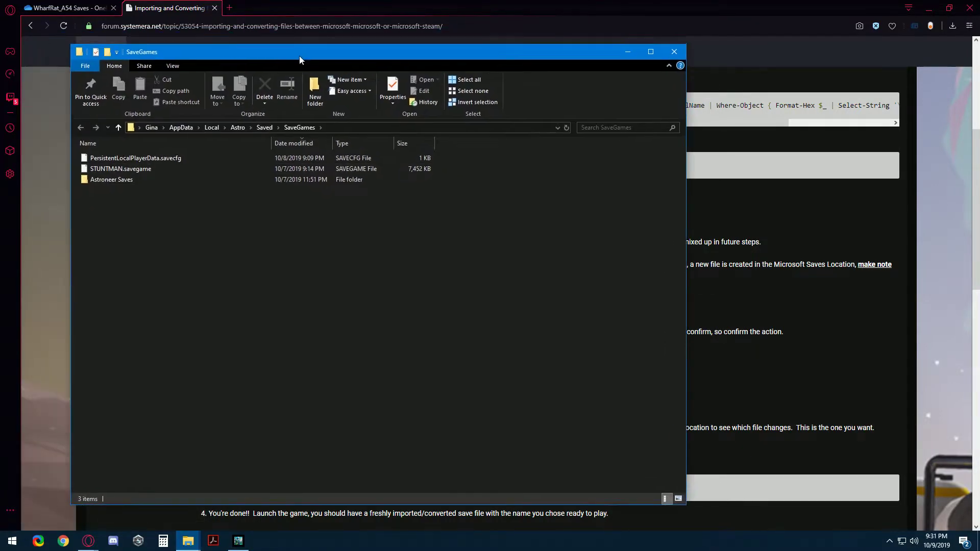
drag(474, 55, 737, 49)
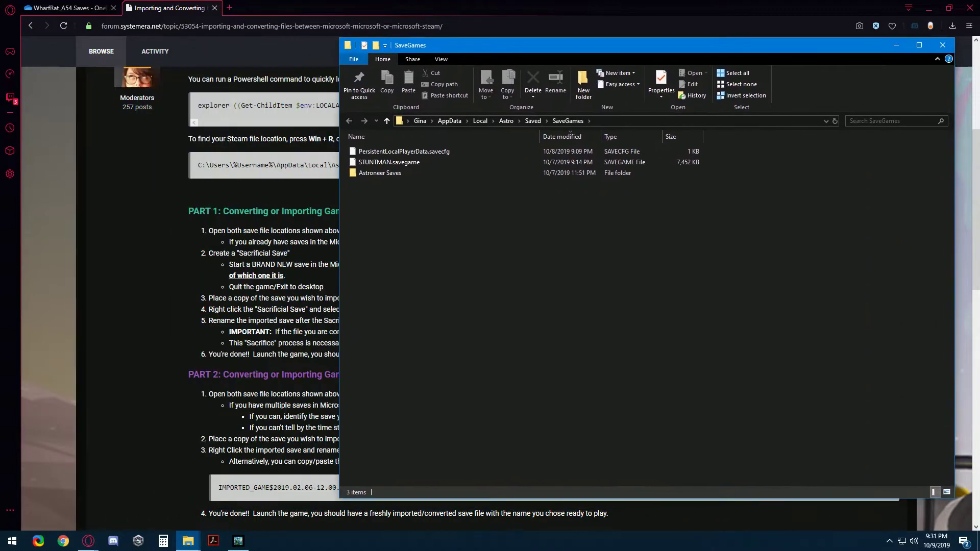
Step: Copy the full PowerShell command that locates the Windows 10 save files from the forum guide
key(alt+Tab)
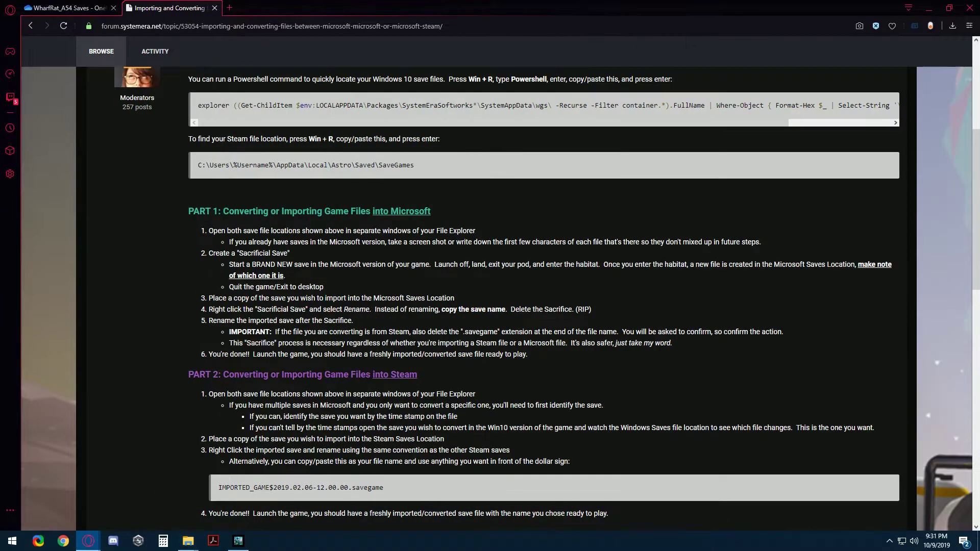
triple_click(828, 106)
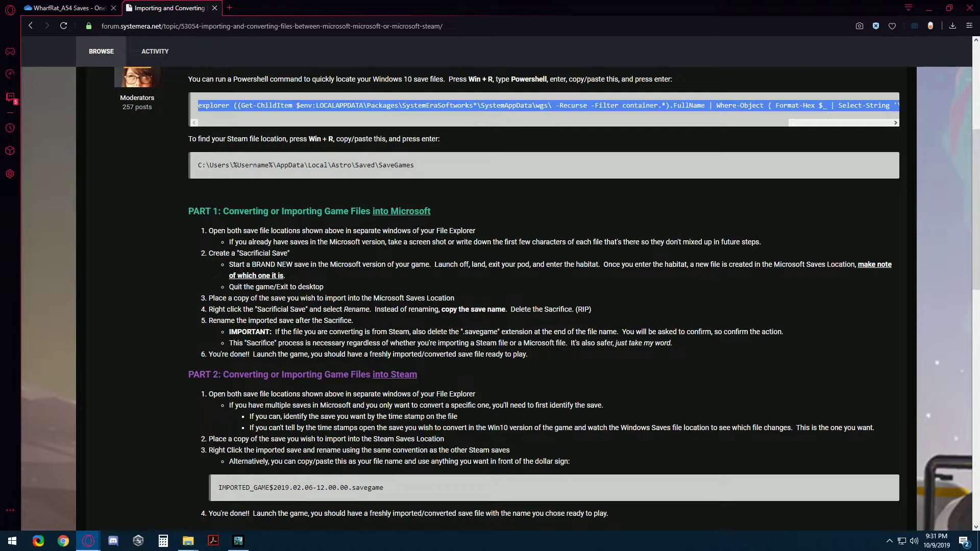
right_click(216, 107)
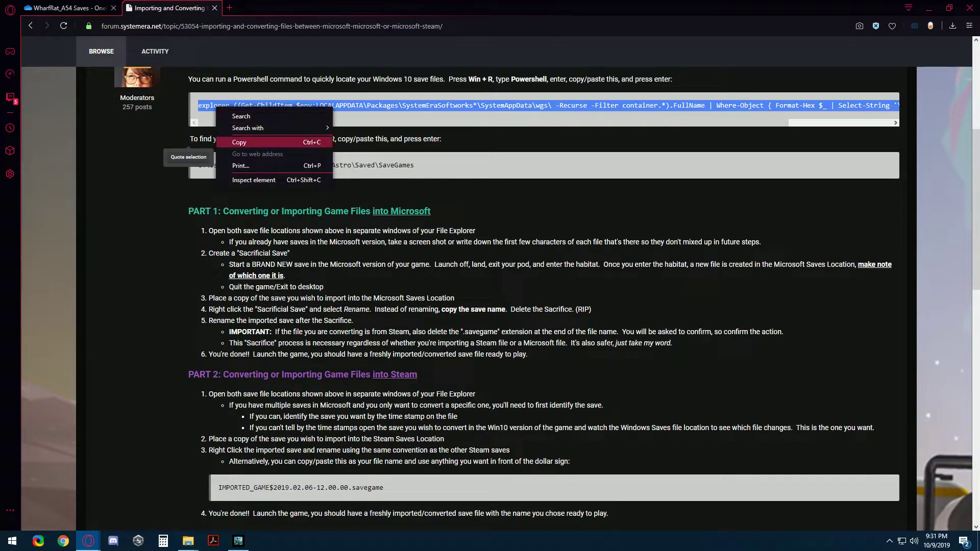
click(240, 143)
click(142, 245)
right_click(142, 244)
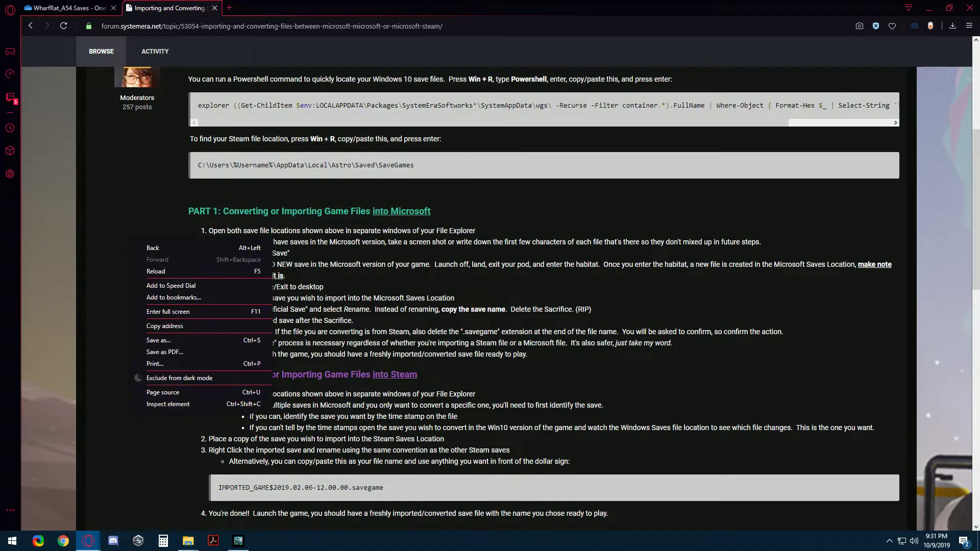
Step: Launch powershell through the Run dialog and execute the copied command to open the Microsoft save folder
key(super+r)
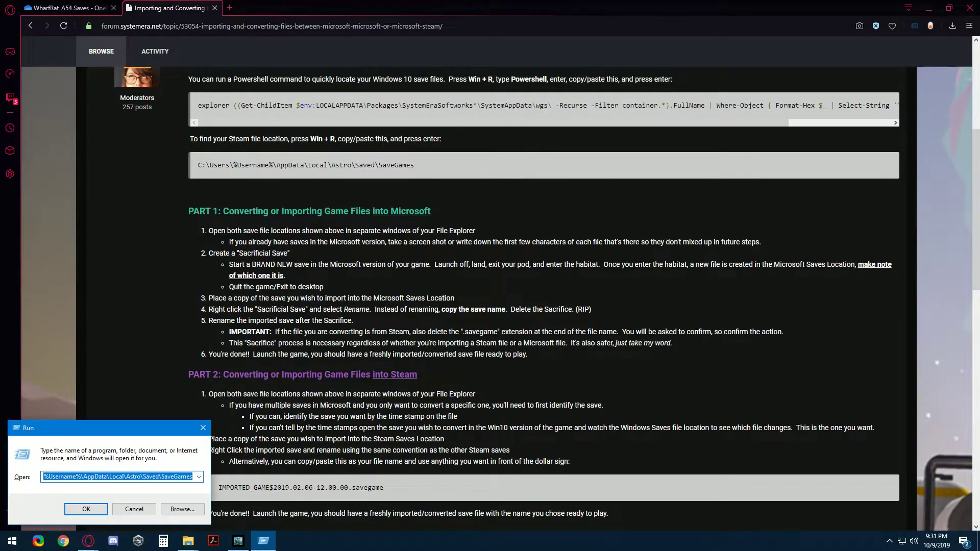
text(powershell)
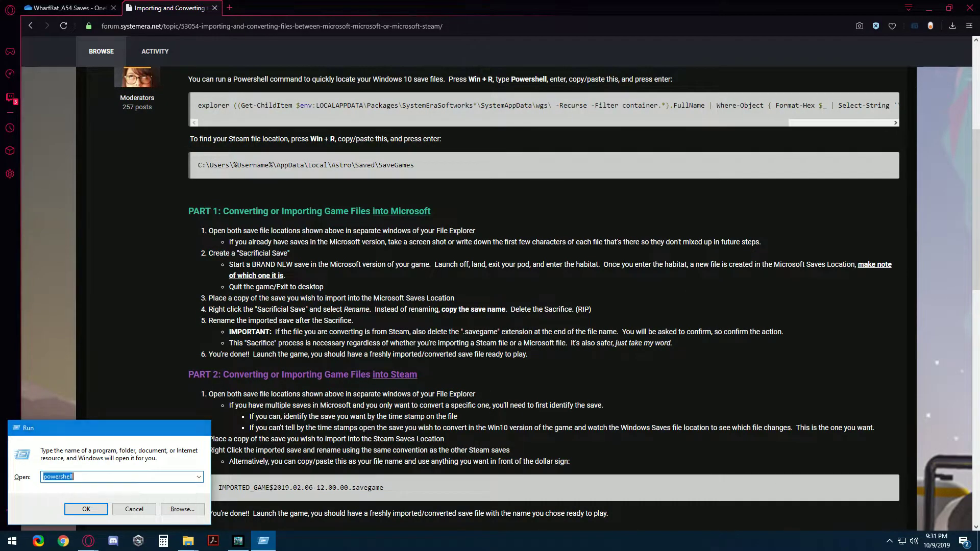
key(Return)
key(ctrl+v)
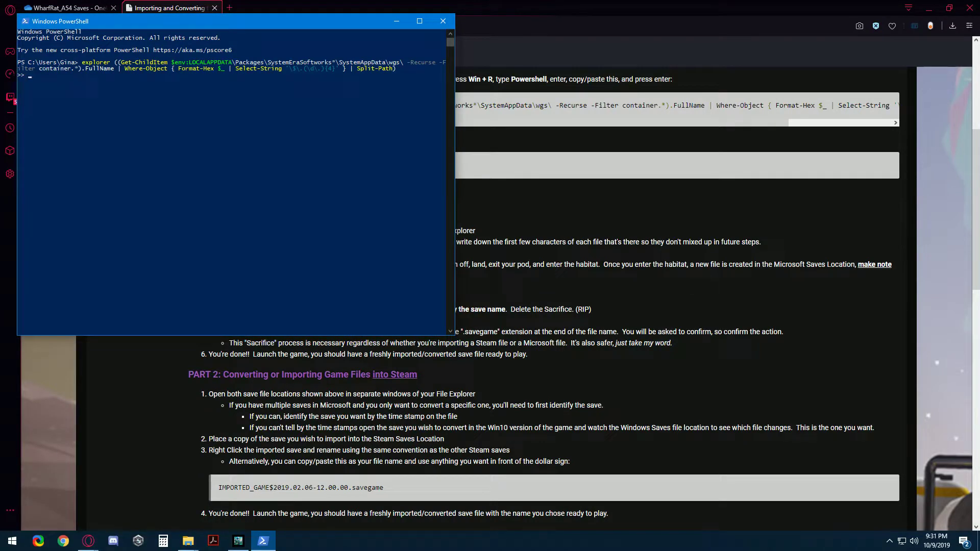
key(Return)
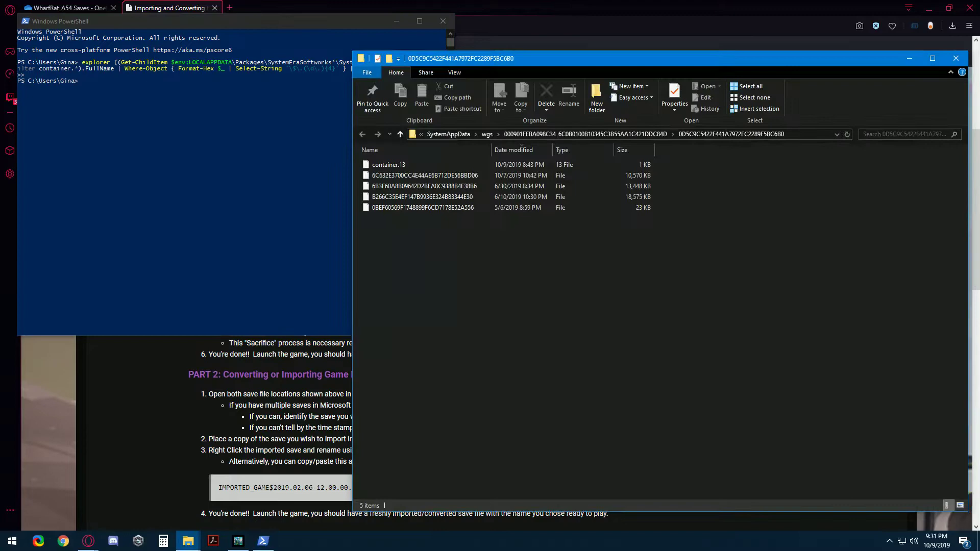
Step: Arrange the Microsoft save folder and the Steam SaveGames folder windows so both file lists show side by side
drag(645, 63, 311, 37)
mouse_move(188, 541)
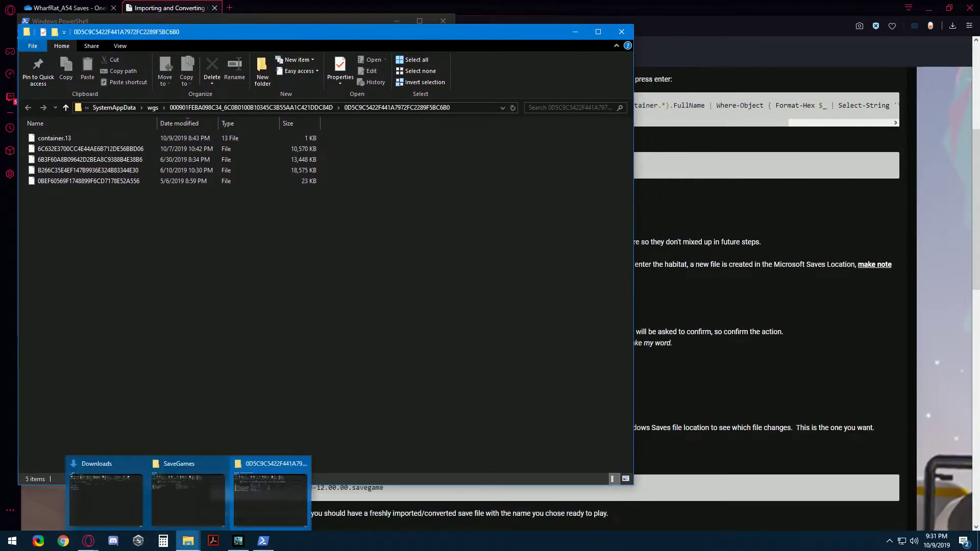
mouse_move(271, 493)
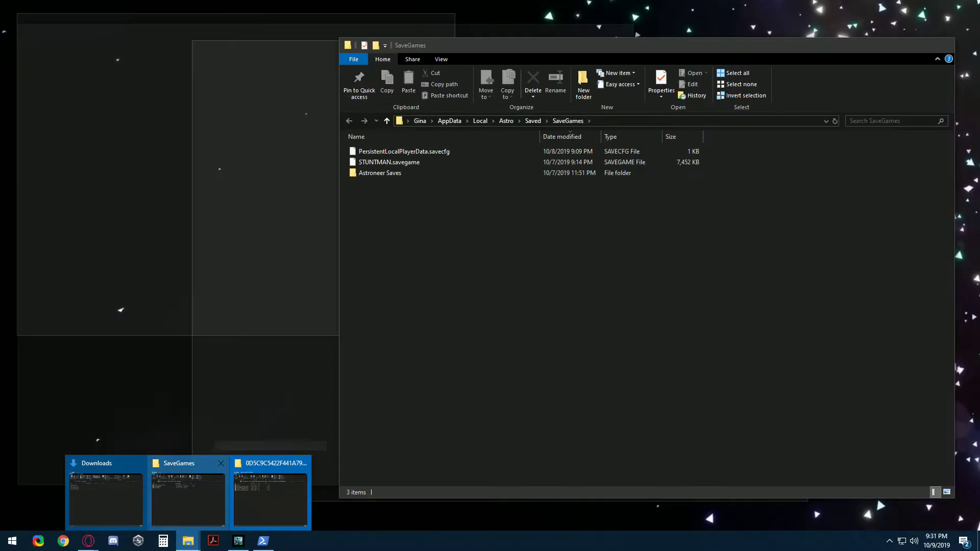
click(187, 497)
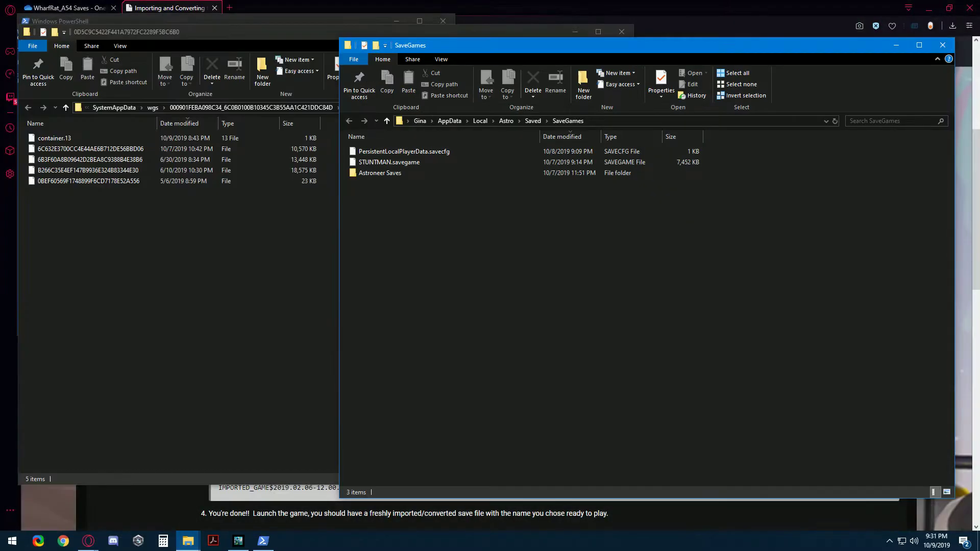
drag(473, 46, 512, 36)
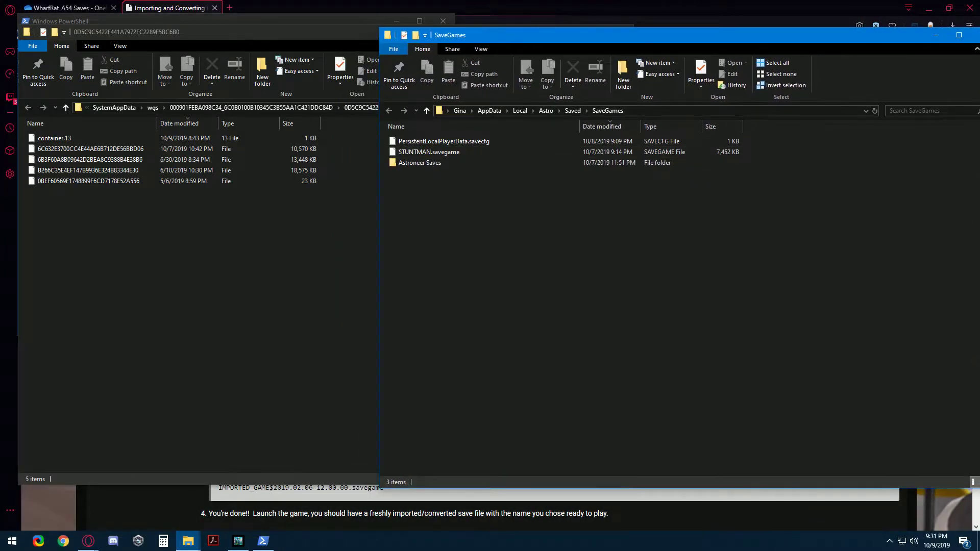
click(306, 220)
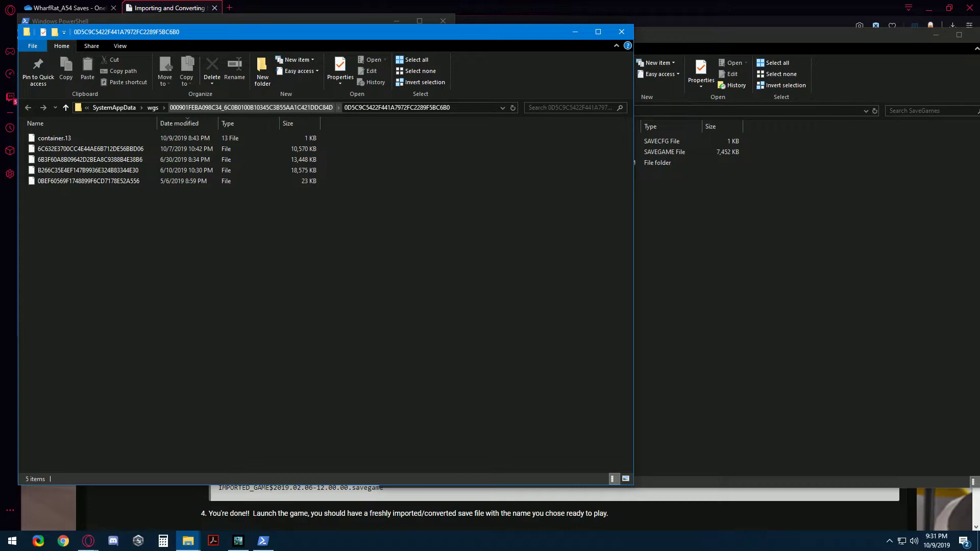
key(alt+Tab)
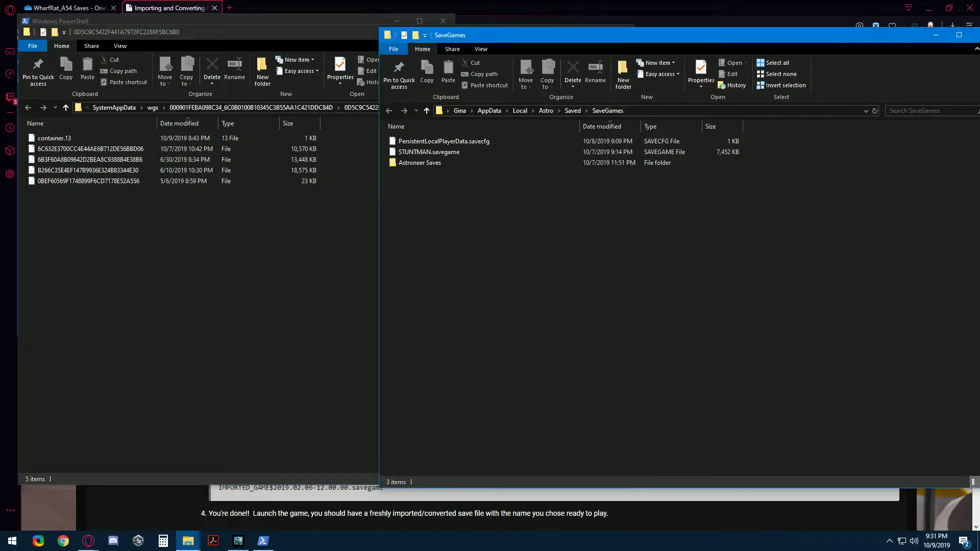
Step: Download STUNTMANHARD.savegame from the shared OneDrive folder and minimize the browser
click(66, 8)
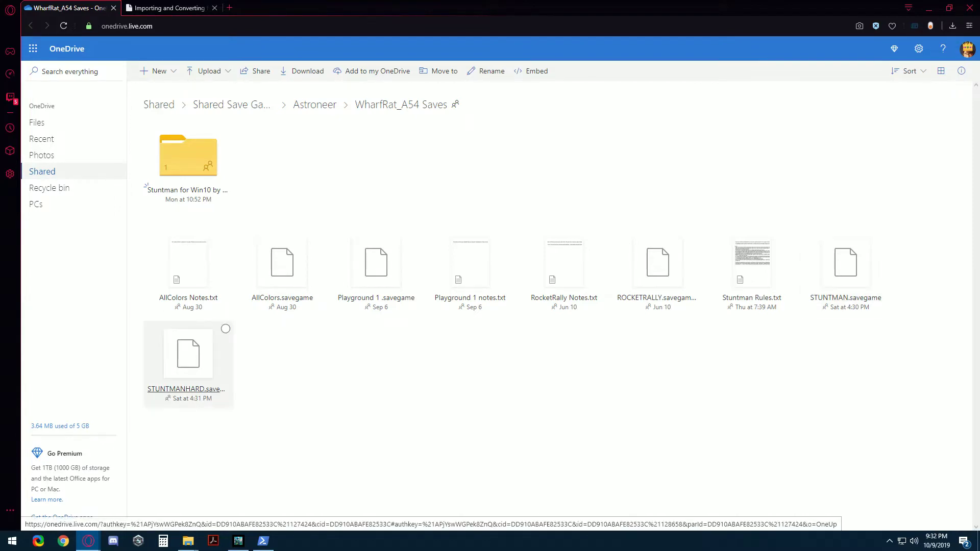
right_click(188, 367)
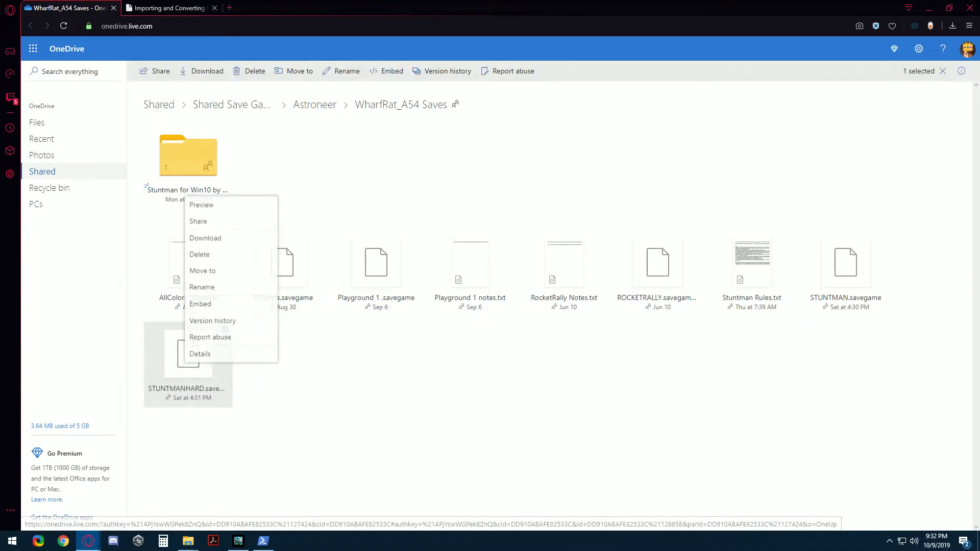
key(Escape)
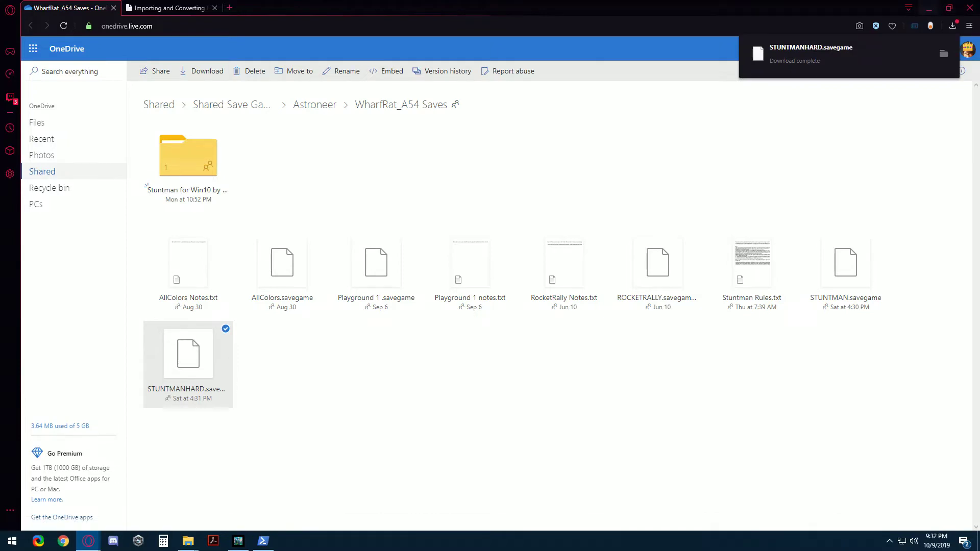
click(169, 7)
click(928, 8)
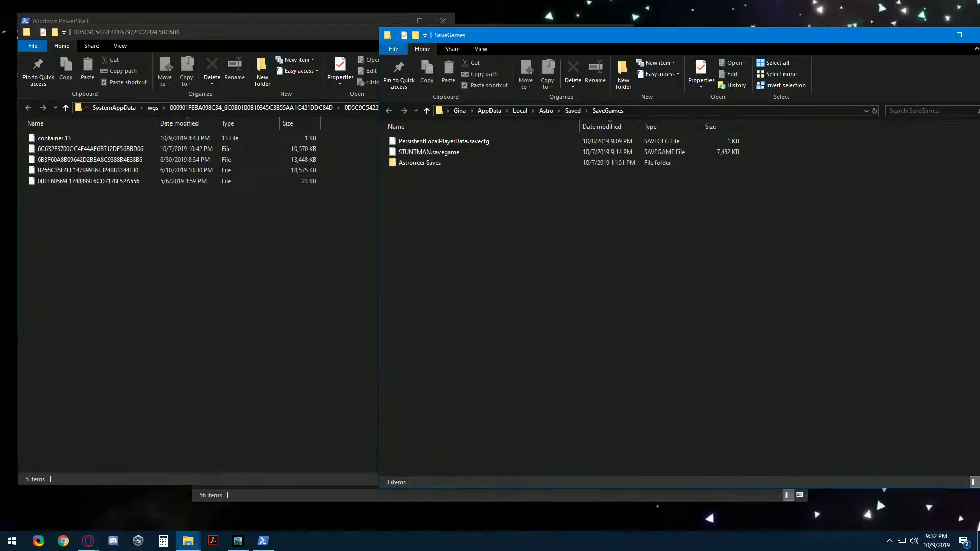
Step: Copy STUNTMANHARD.savegame from the Downloads folder into the Steam SaveGames folder
mouse_move(188, 540)
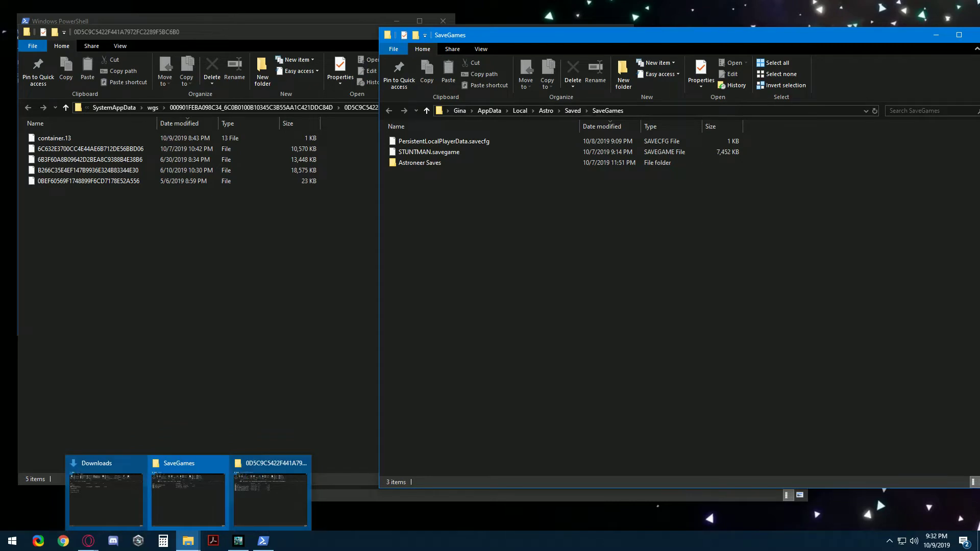
click(106, 497)
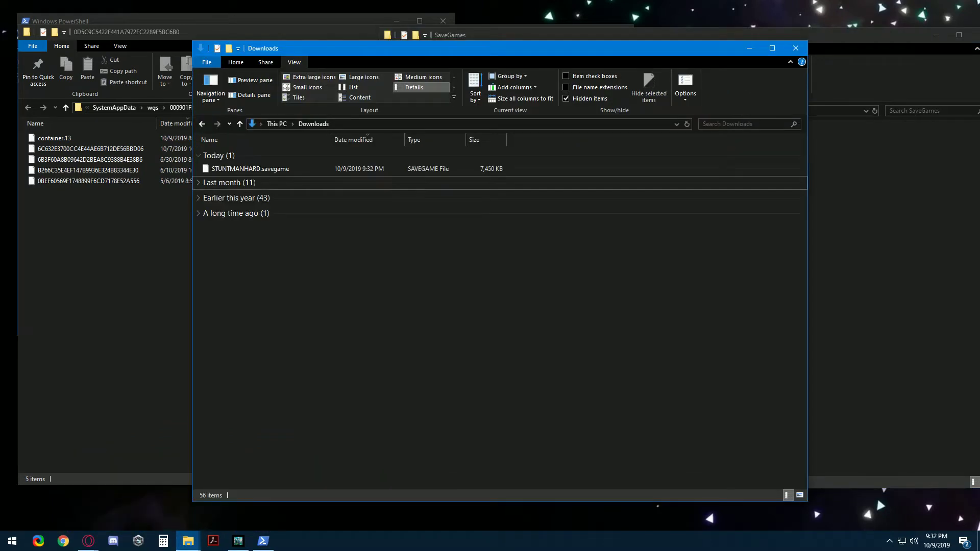
drag(428, 48, 349, 50)
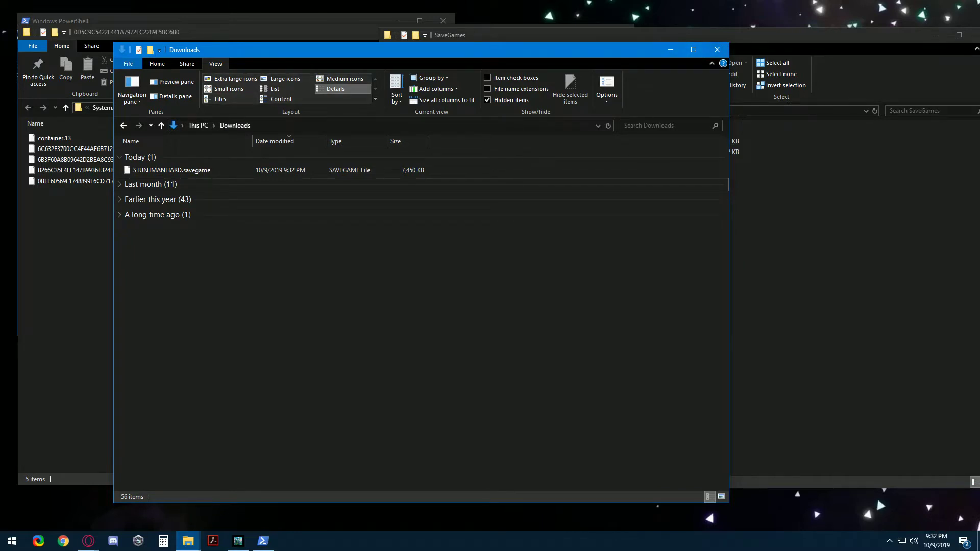
key(alt+Tab)
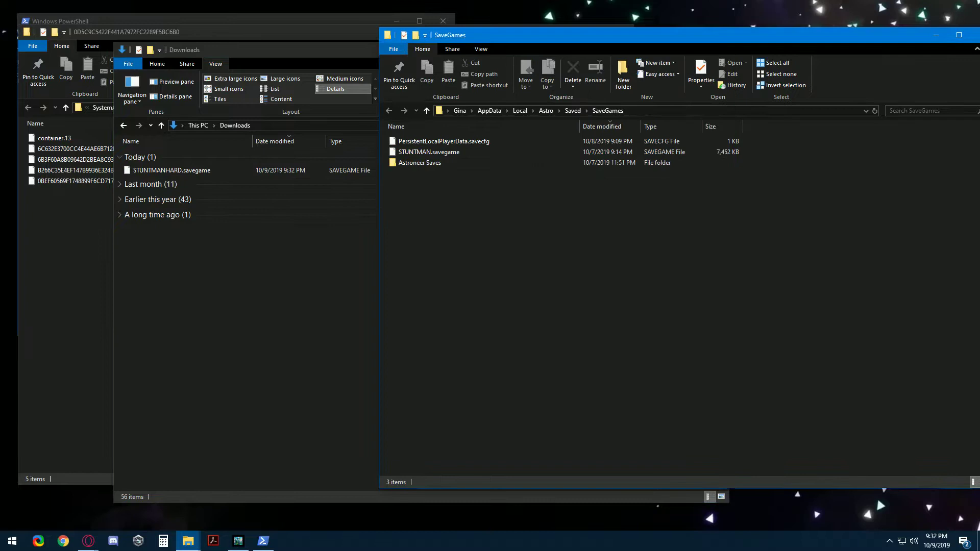
drag(174, 170, 477, 231)
click(503, 260)
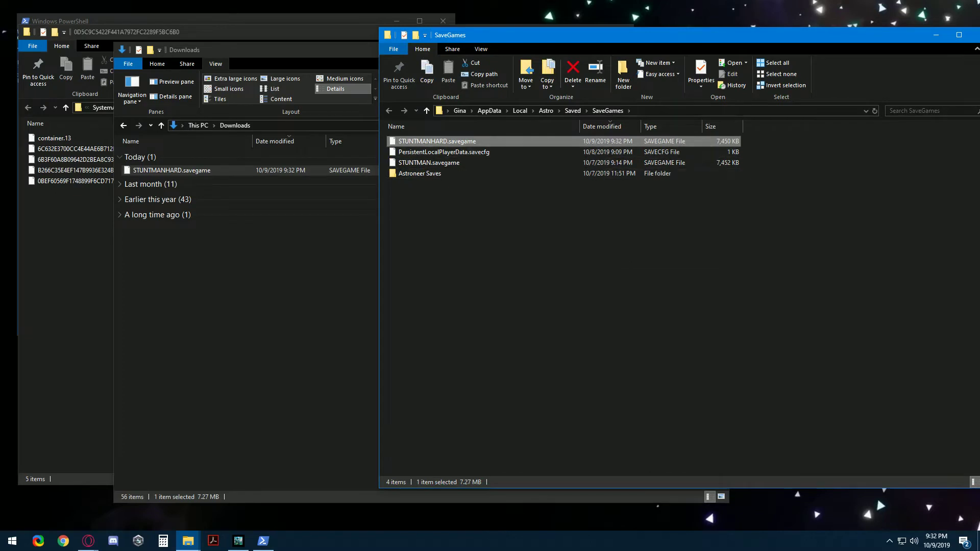
key(Escape)
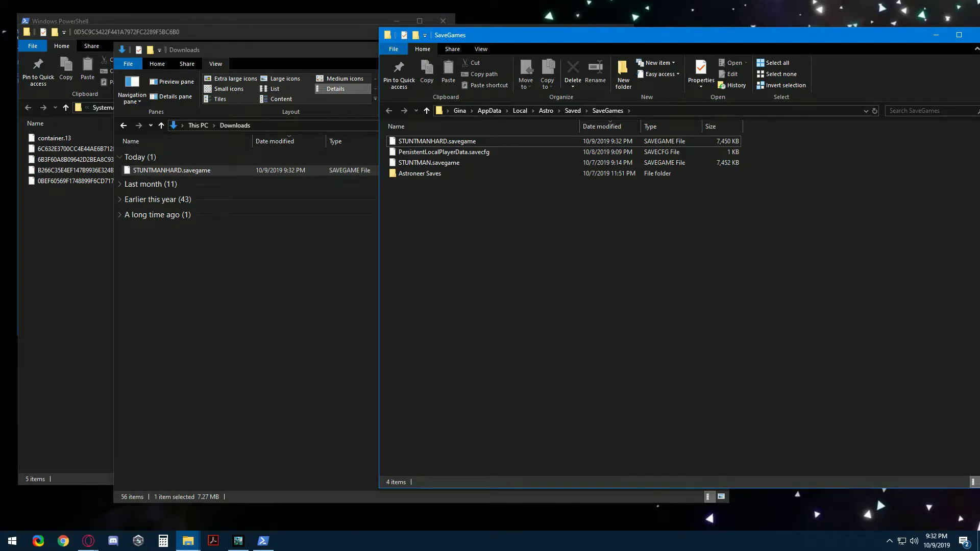
Step: Copy the save file 6C632E3700CC4E44AE6B712DE56BBD06 from the Microsoft save folder into the Steam SaveGames folder
key(alt+Tab)
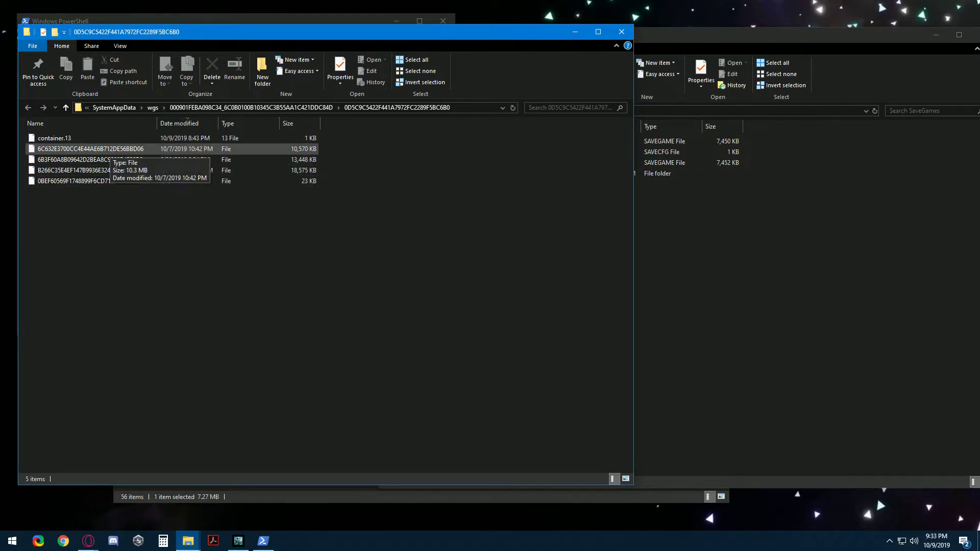
drag(108, 148, 693, 278)
click(725, 303)
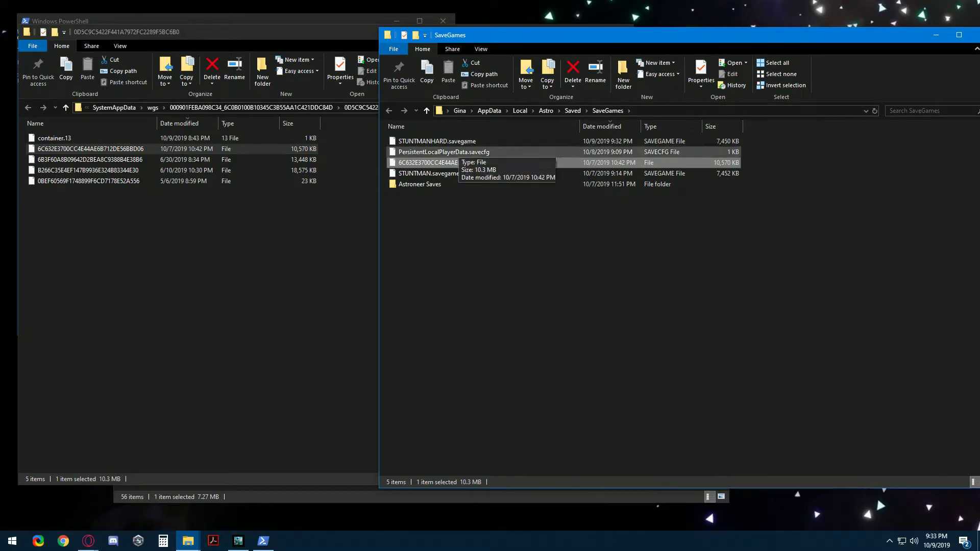
click(458, 173)
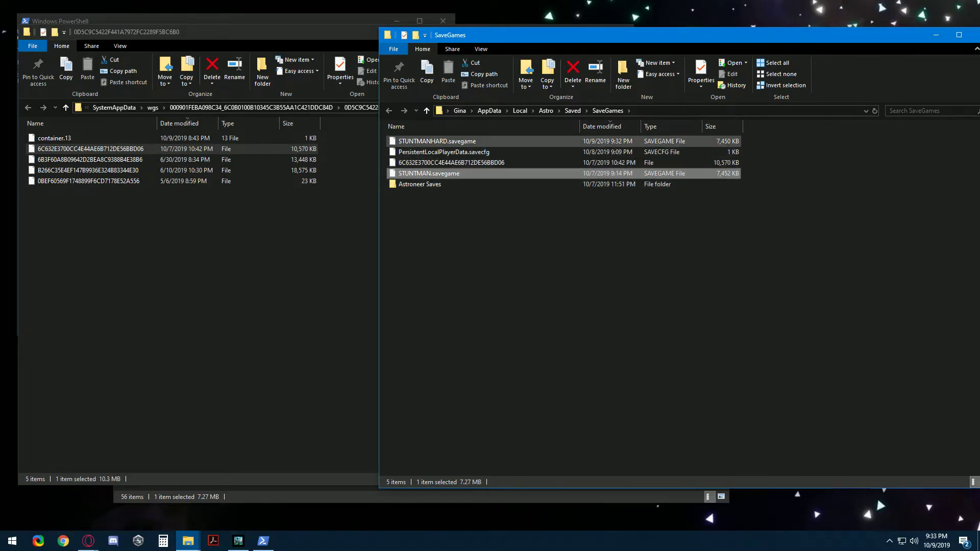
click(458, 141)
click(458, 173)
click(459, 141)
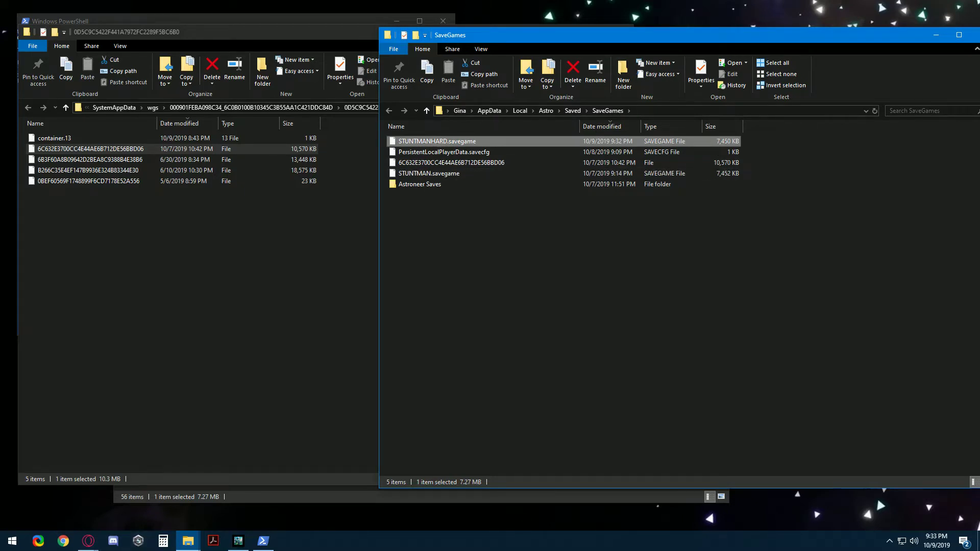
Step: Copy the template file name IMPORTED_GAME$2019.02.06-12.00.00.savegame from the forum instructions in the browser and minimize the browser
key(alt+Tab)
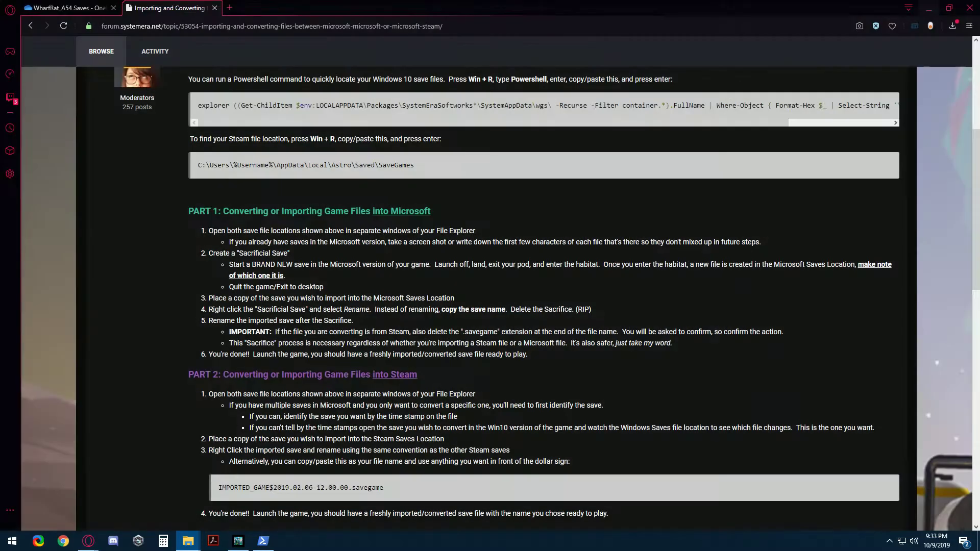
scroll(543, 296, down, 2)
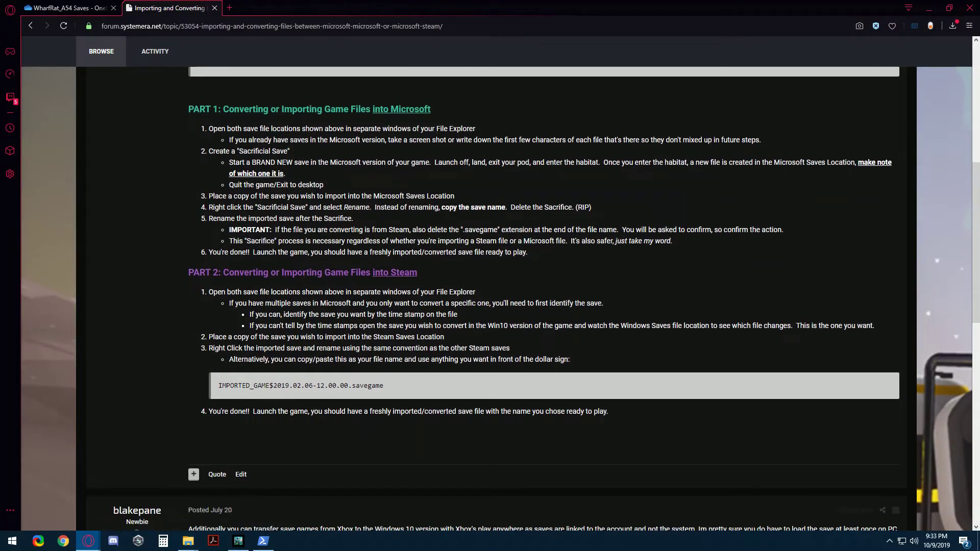
drag(384, 385, 218, 386)
right_click(232, 382)
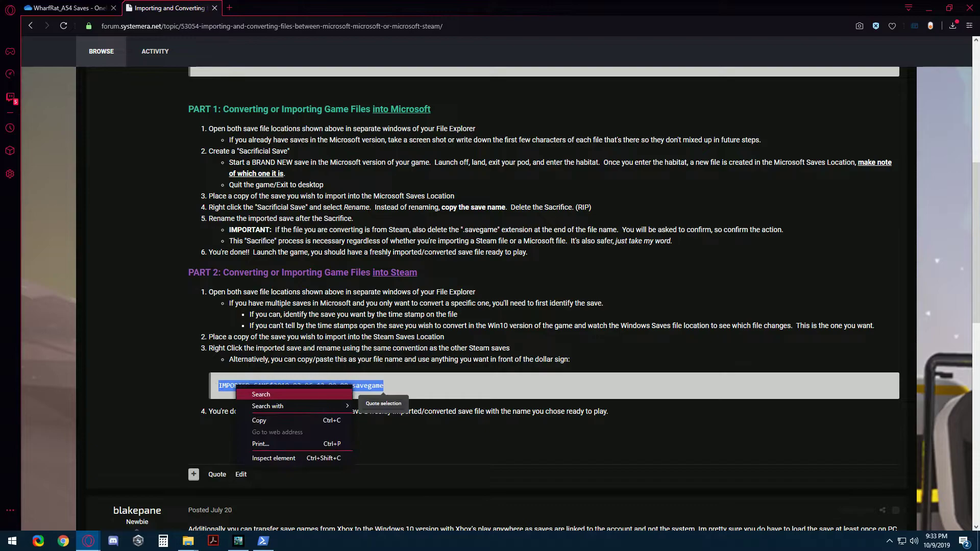
click(265, 420)
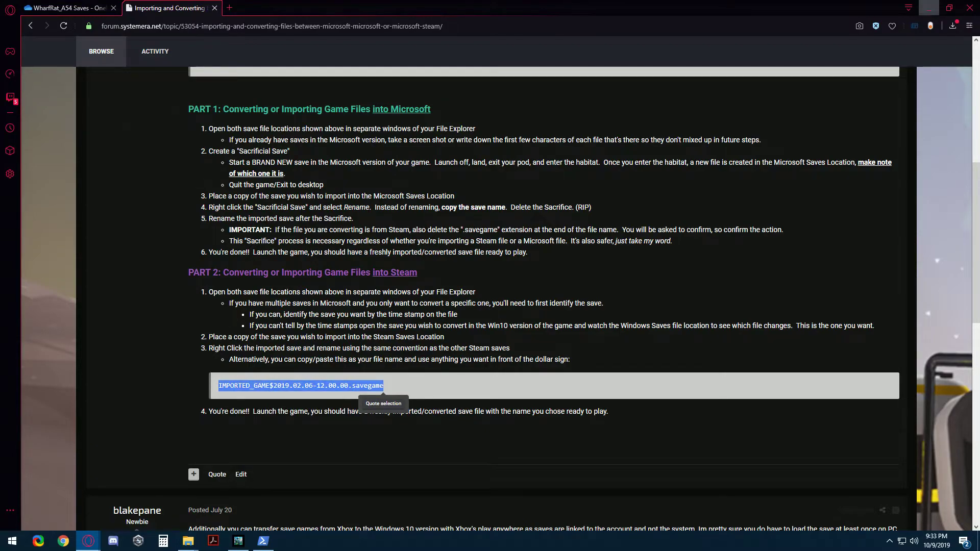
click(928, 8)
Step: Rename the copied Microsoft save in the SaveGames folder to Microsoft Conversion$2019.02.06-12.00.00.savegame, based on the copied template name
click(434, 163)
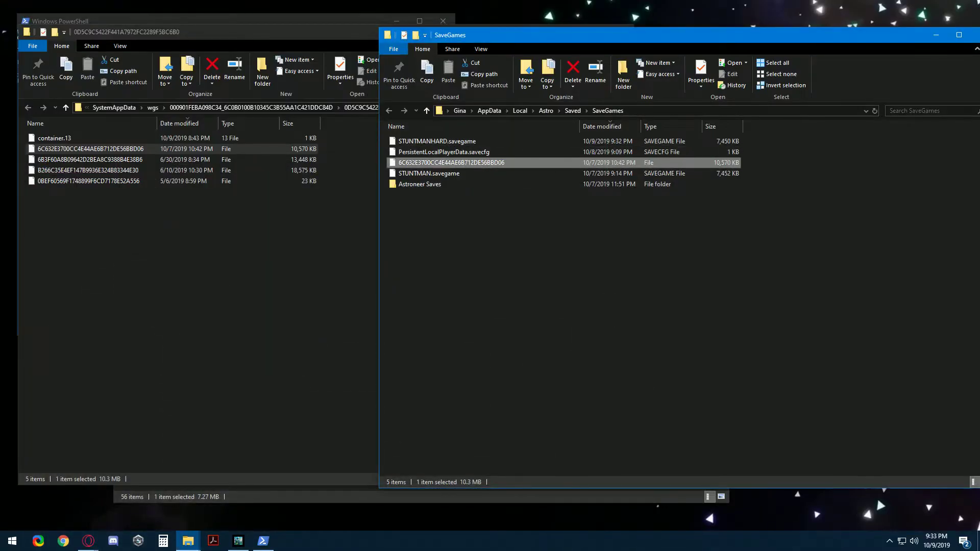
right_click(433, 161)
click(320, 328)
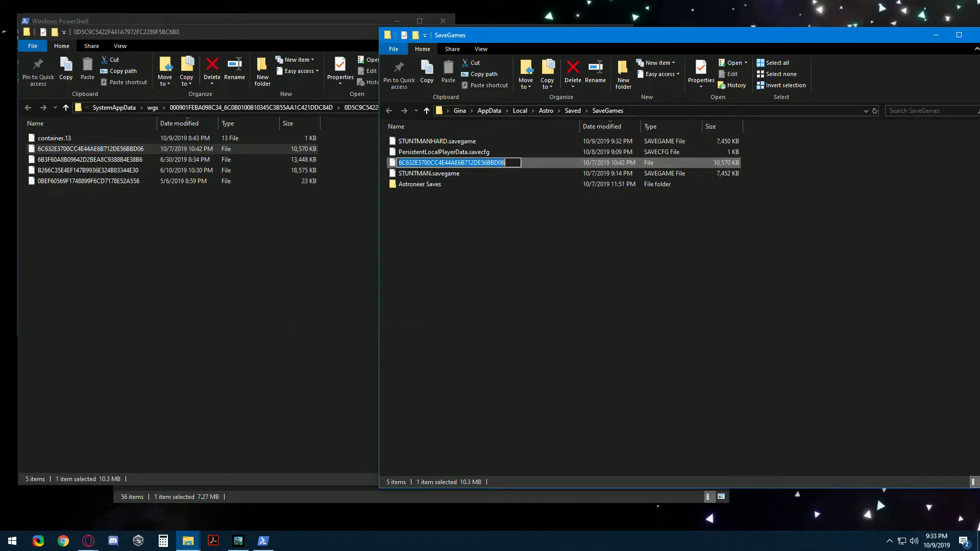
key(ctrl+v)
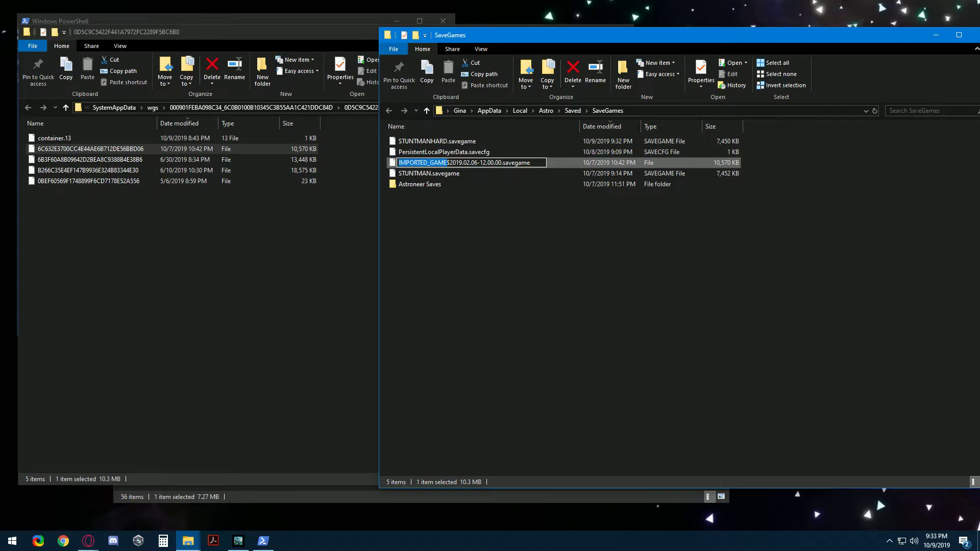
text(Microsof)
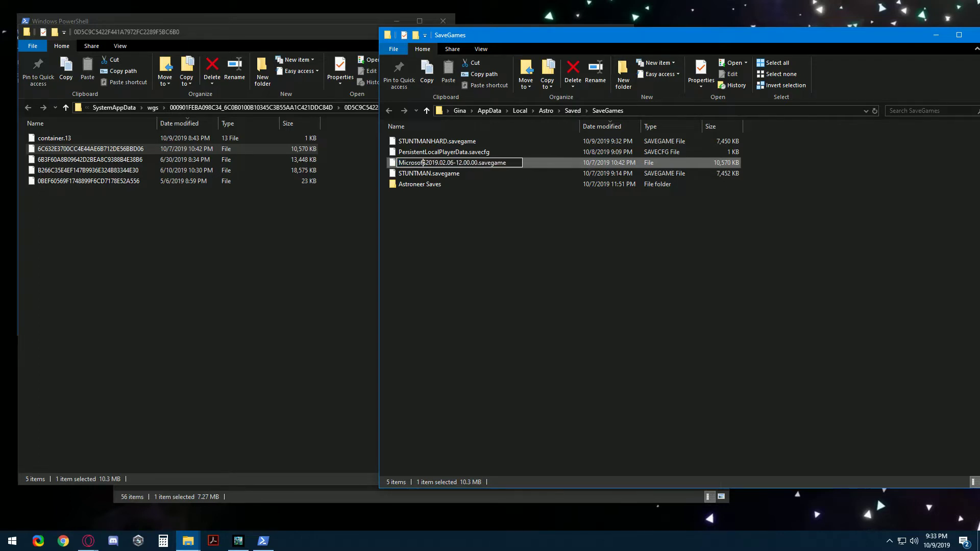
text(t Conversion)
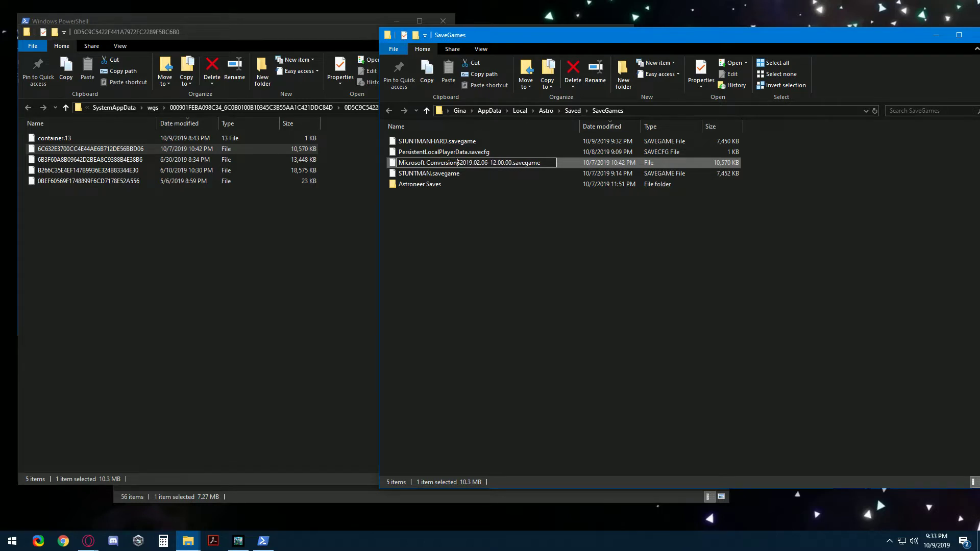
key(Return)
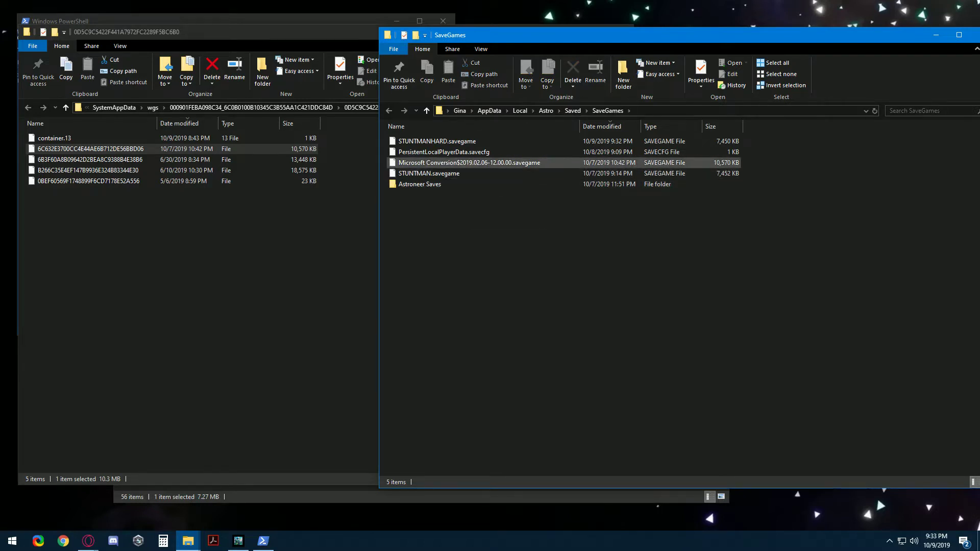
Step: Move the SaveGames window aside and bring the Microsoft save folder window to the front
click(505, 162)
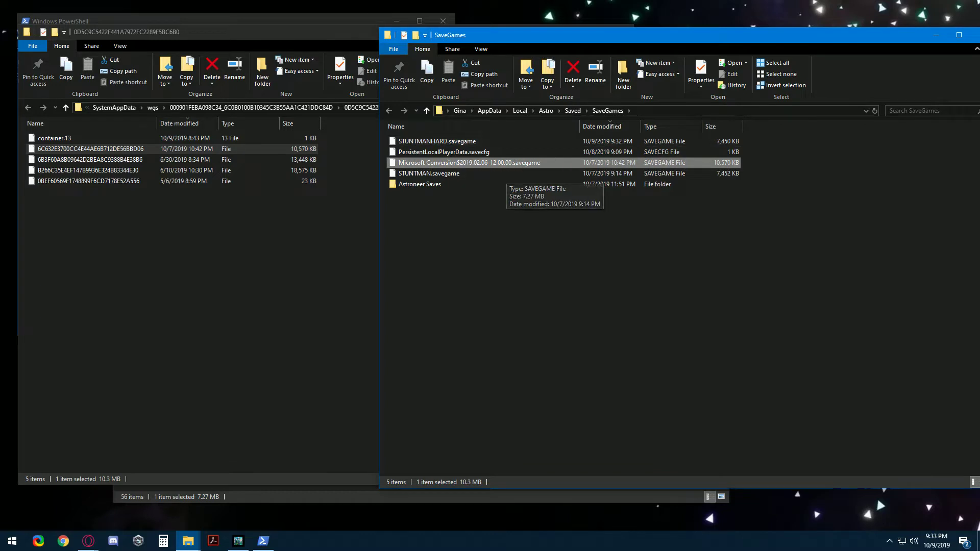
drag(751, 40, 703, 43)
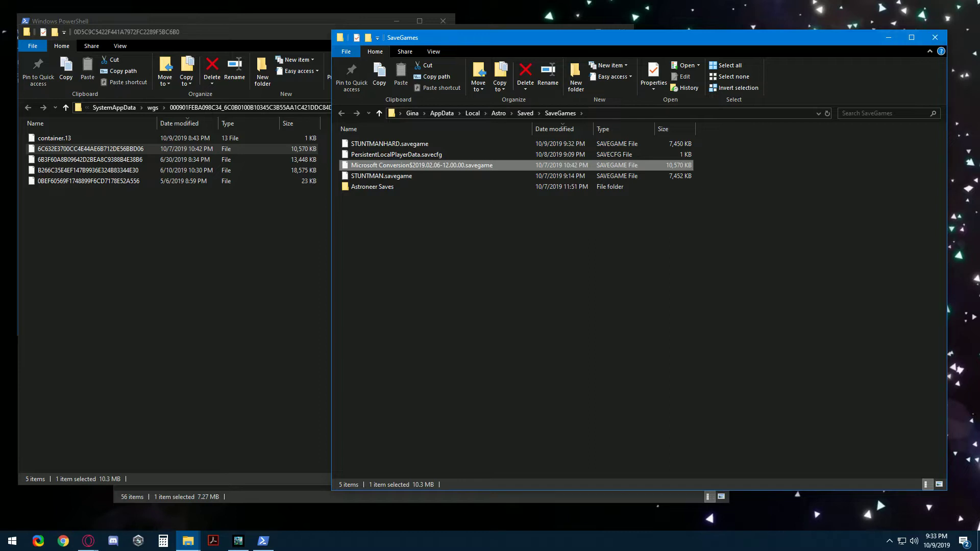
drag(704, 38, 763, 48)
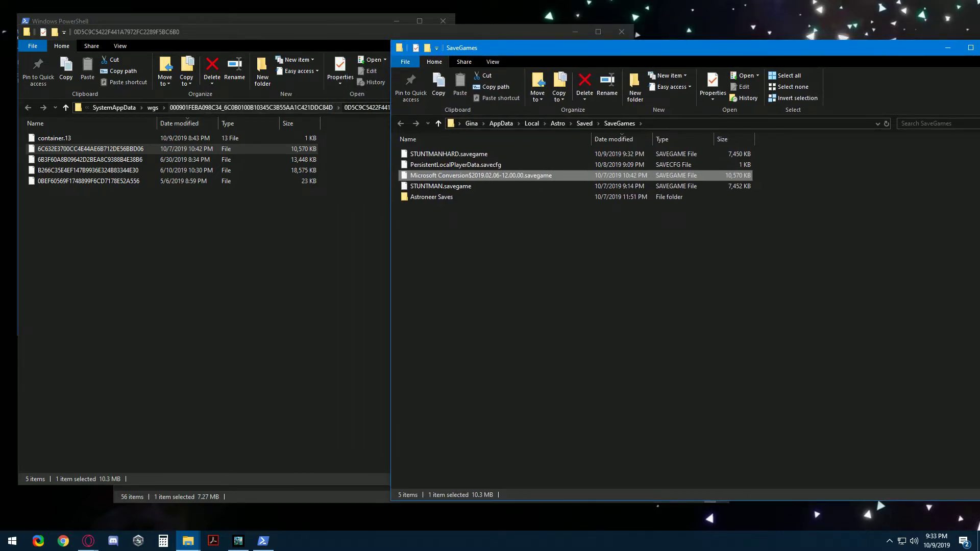
drag(200, 35, 217, 50)
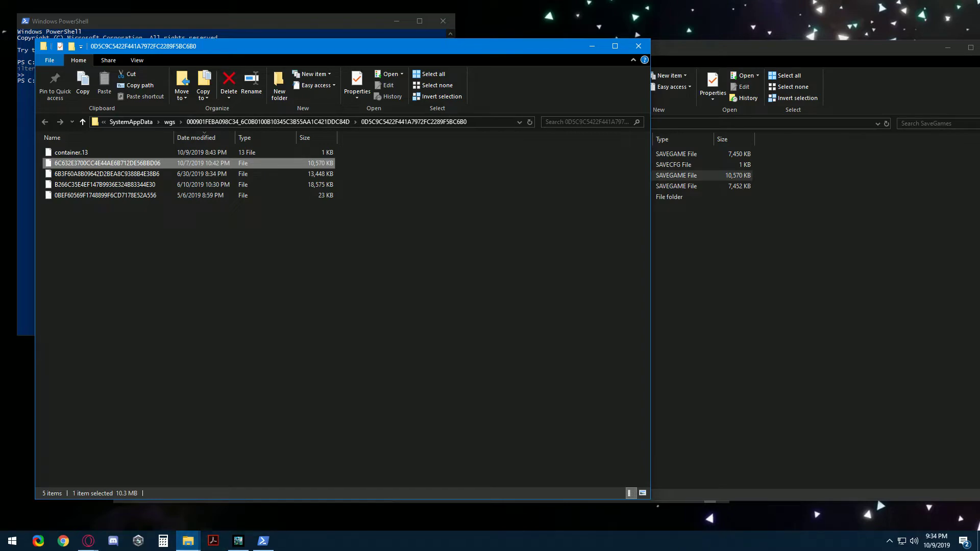
Step: Check the forum's instructions for creating a sacrificial save and start a new solo game in the Microsoft version of Astroneer
key(alt+Tab)
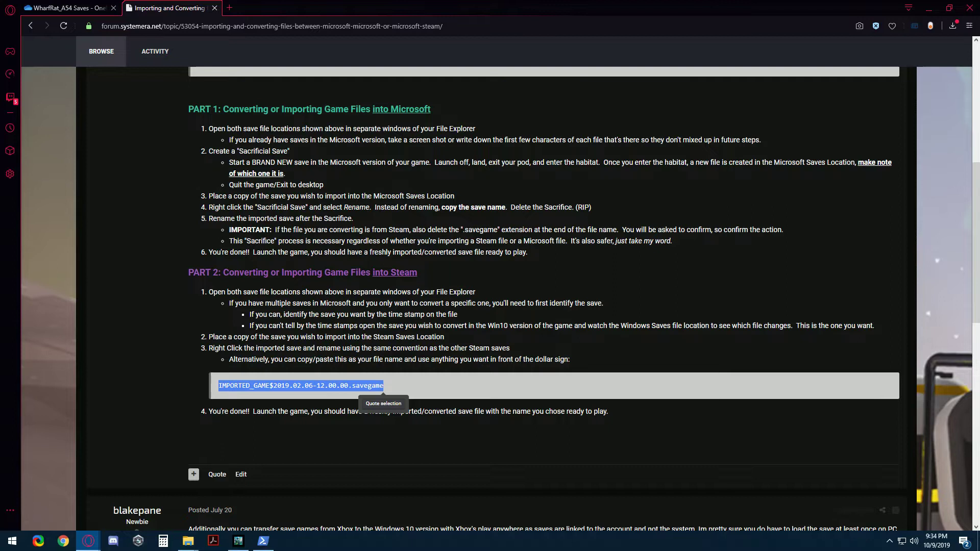
drag(237, 151, 208, 151)
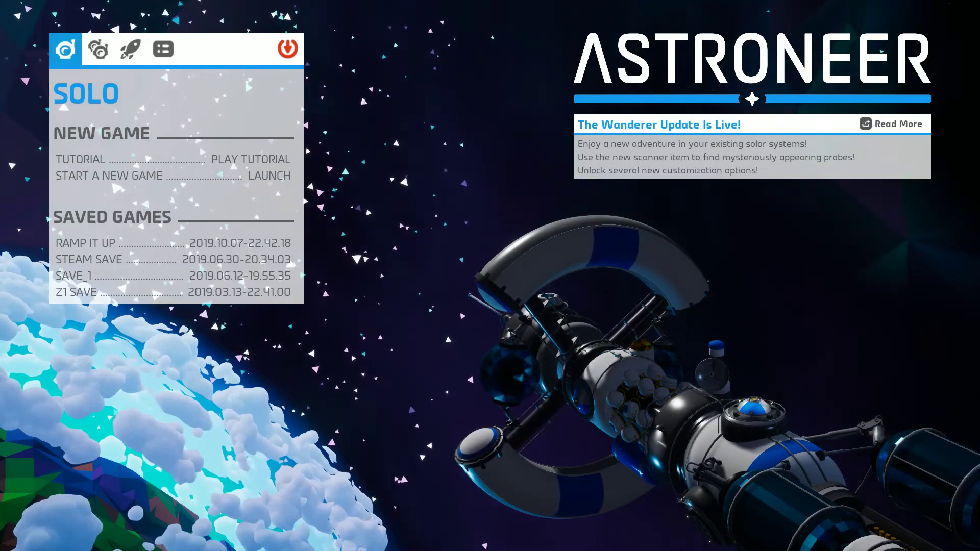
click(173, 175)
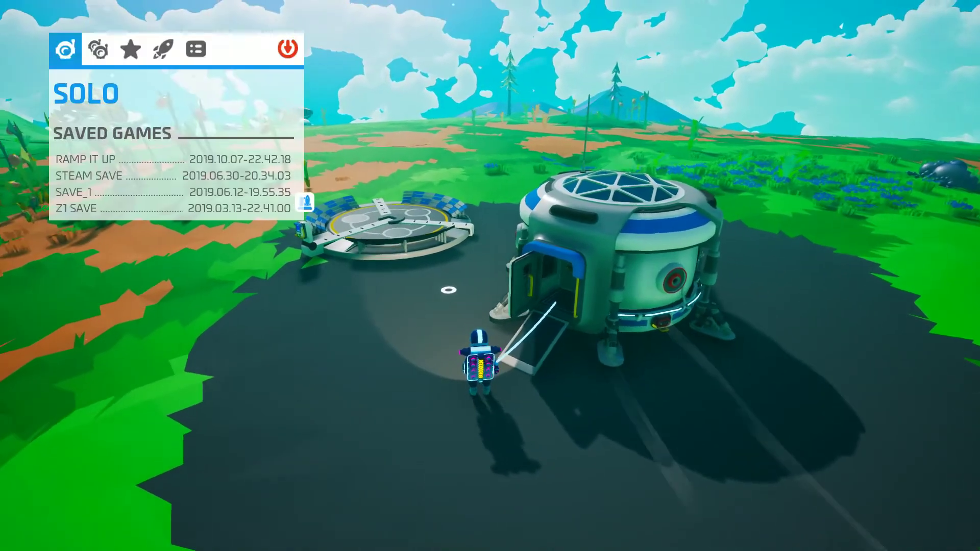
Step: Save and quit the new Astroneer game to the desktop, confirming with Yes
click(287, 49)
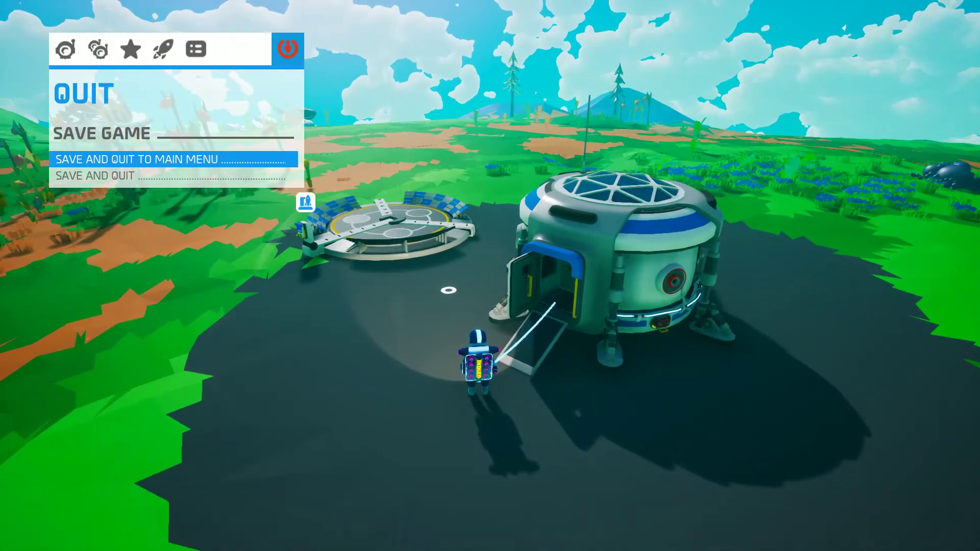
key(Return)
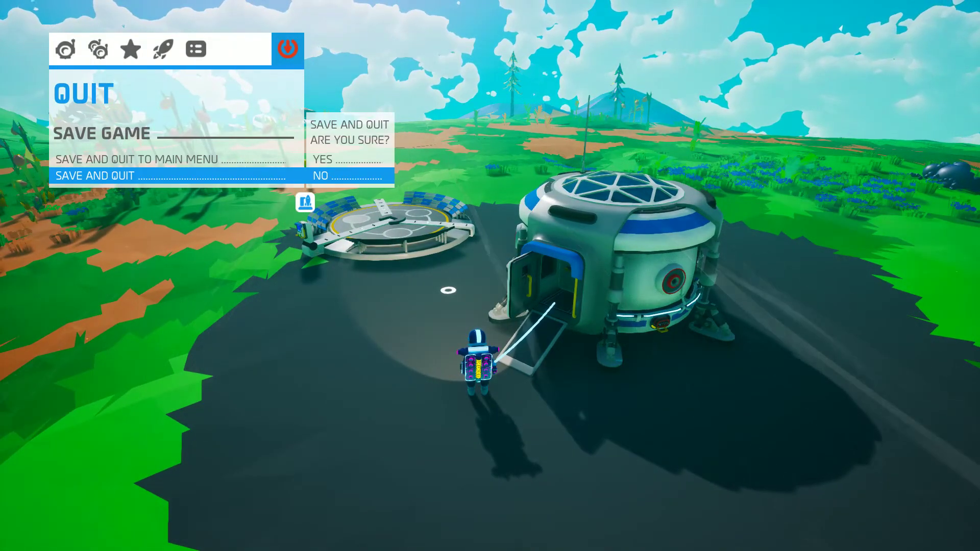
key(Up)
key(Return)
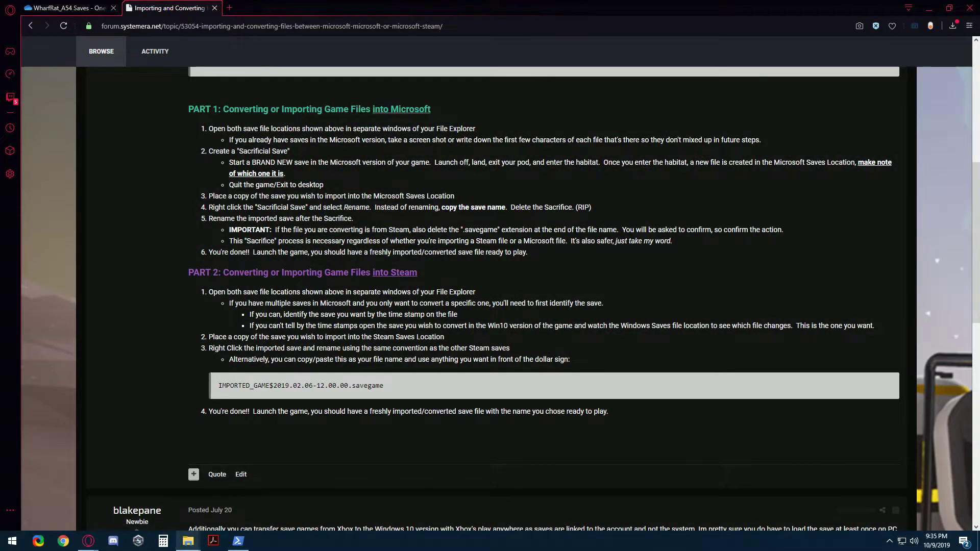
Step: Switch to the Microsoft save folder in File Explorer, select the new save 89B9A28096144A73B7A3EBC74FBBB2C9 and open its name for editing
mouse_move(188, 540)
click(270, 498)
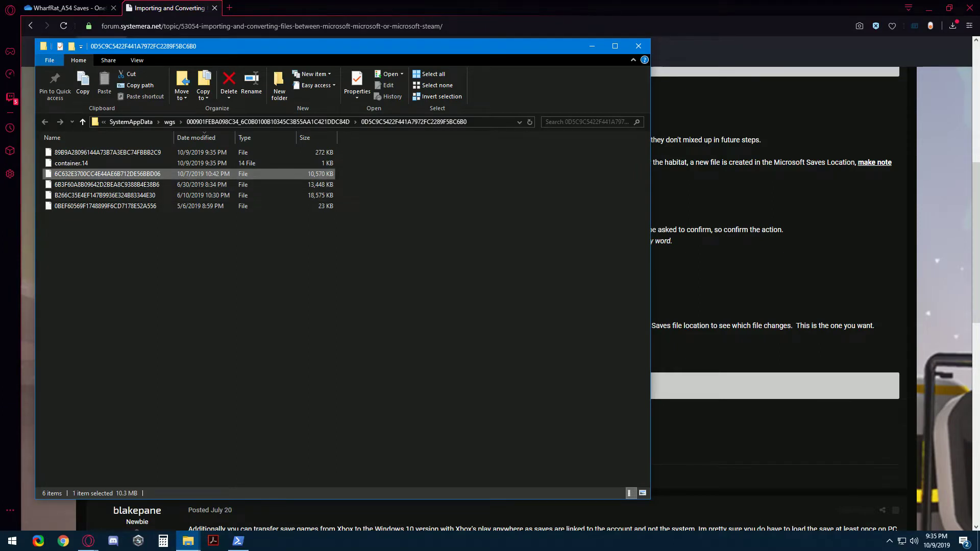
key(Up)
key(Up)
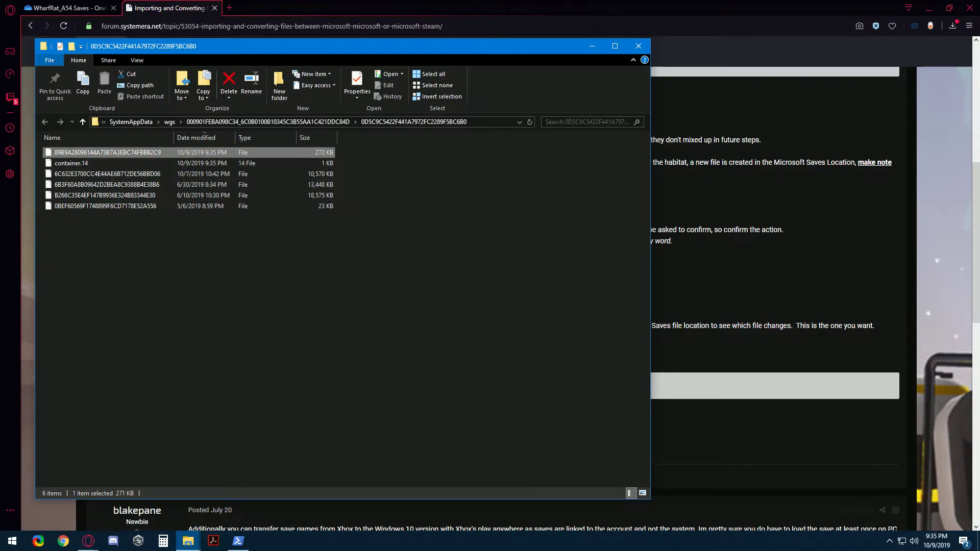
drag(365, 52, 365, 50)
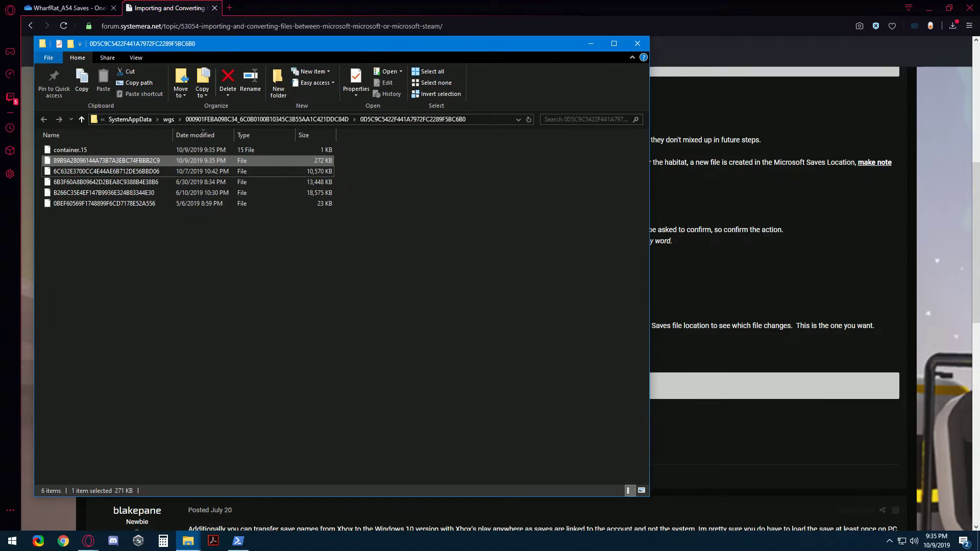
key(F2)
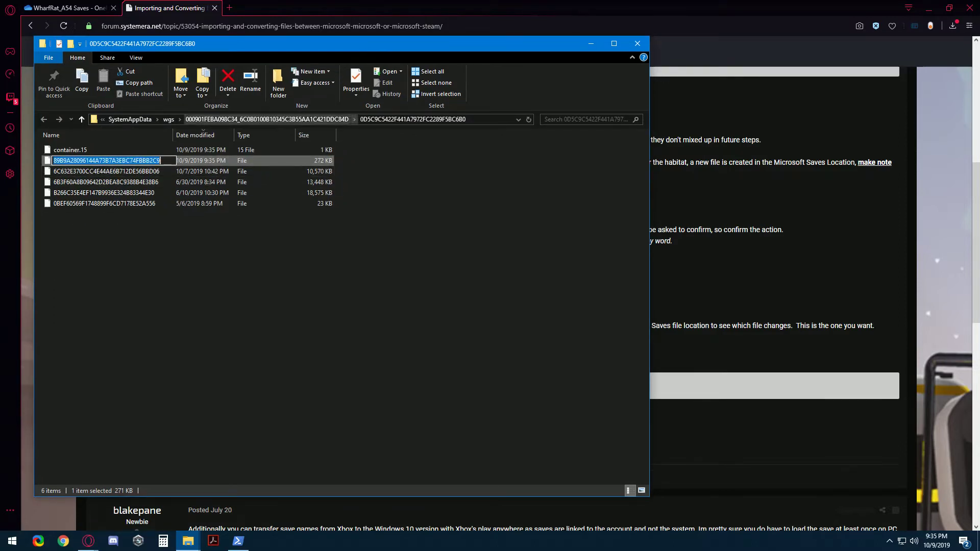
Step: Copy STUNTMANHARD.savegame from the Downloads folder into the Microsoft save folder
mouse_move(187, 541)
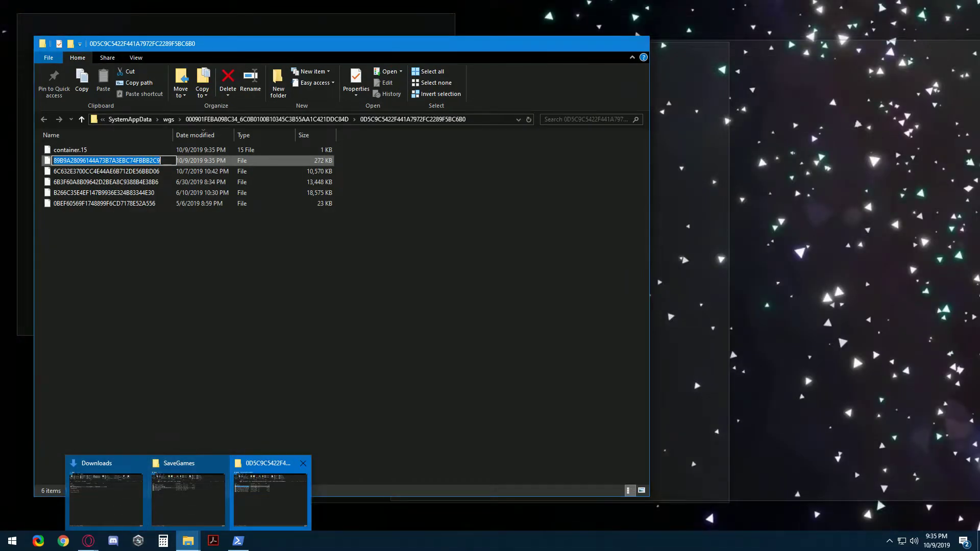
click(188, 497)
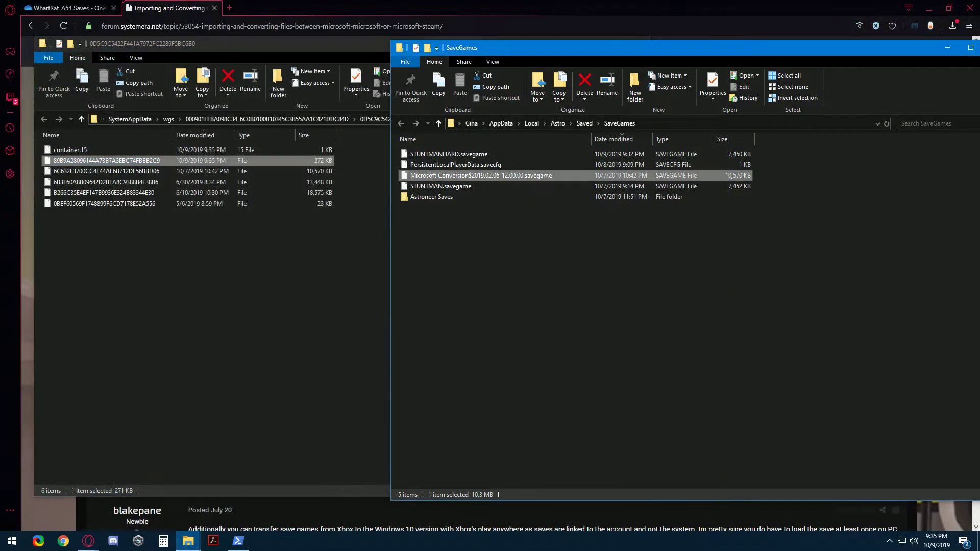
mouse_move(188, 541)
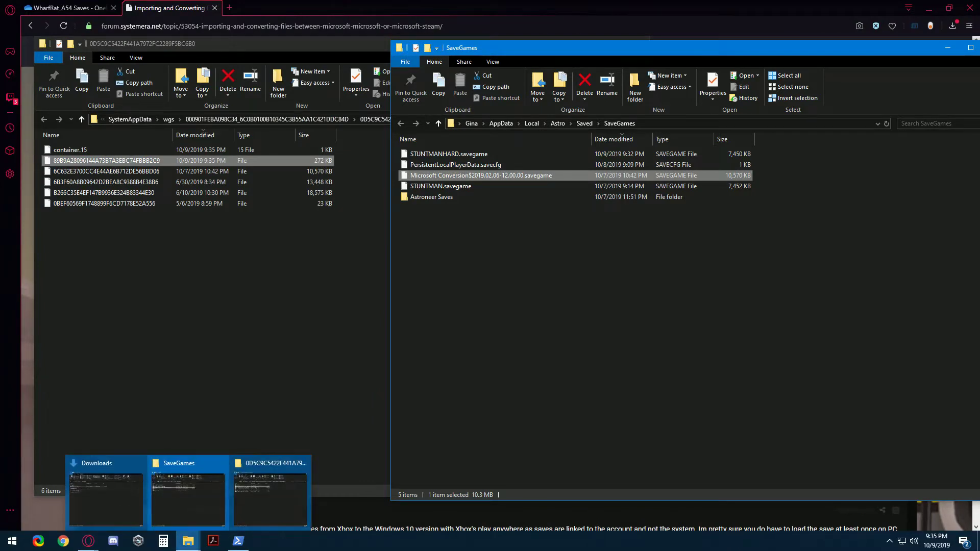
click(105, 492)
drag(308, 49, 461, 40)
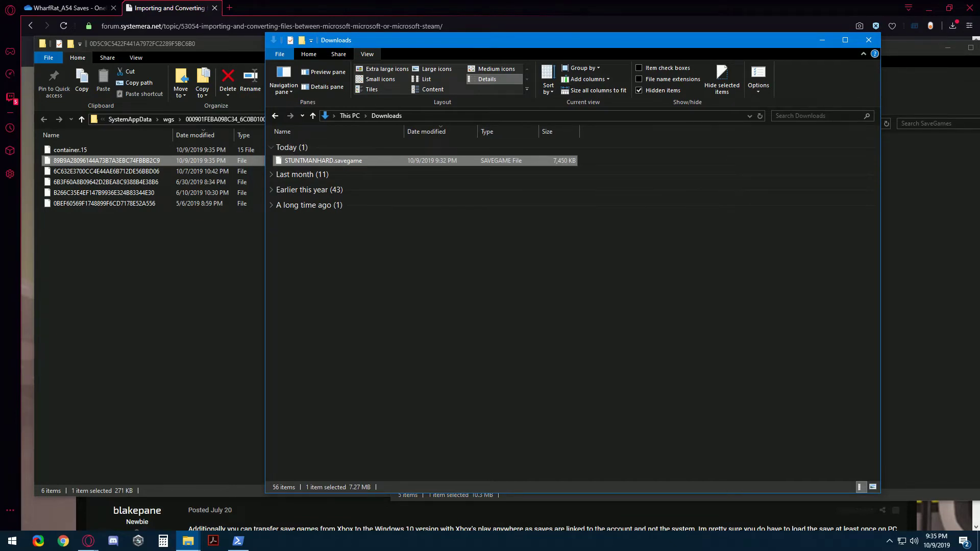
drag(323, 160, 134, 294)
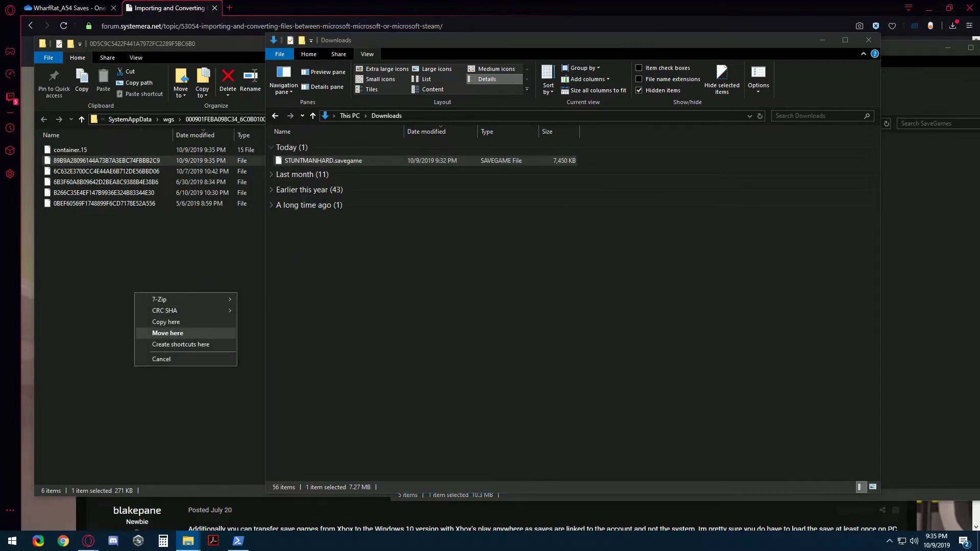
click(165, 321)
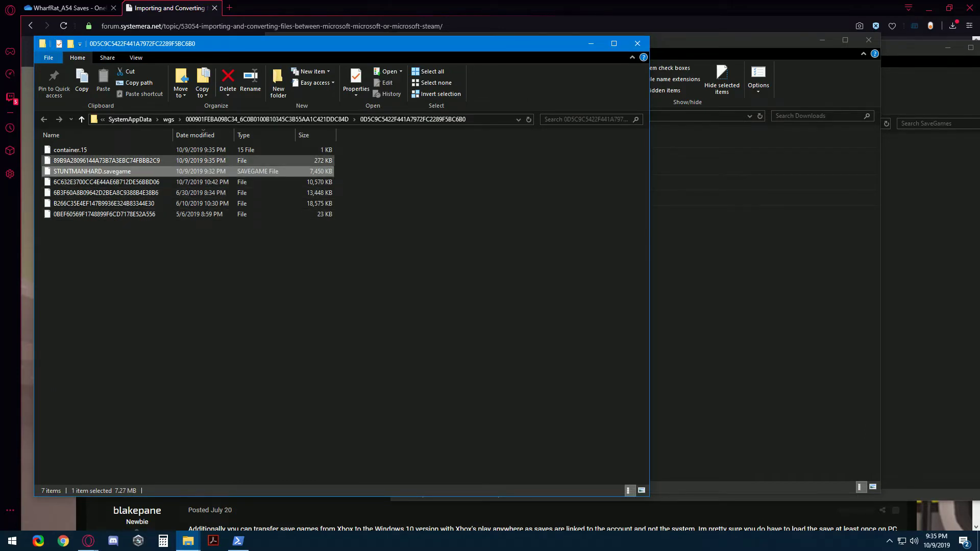
key(Escape)
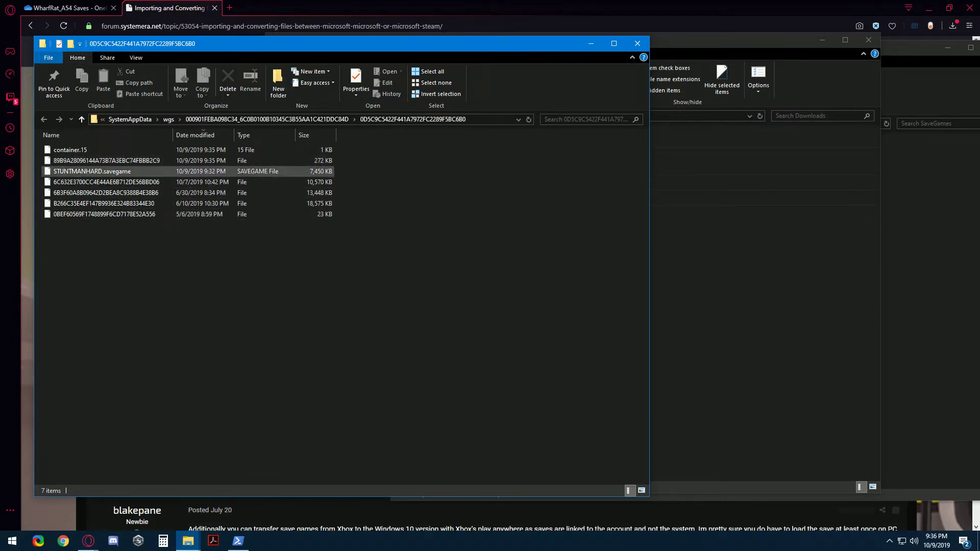
Step: Copy the file name of the sacrificial save 89B9A28096144A73B7A3EBC74FBBB2C9 without renaming it, and leave the file selected
click(106, 160)
right_click(153, 161)
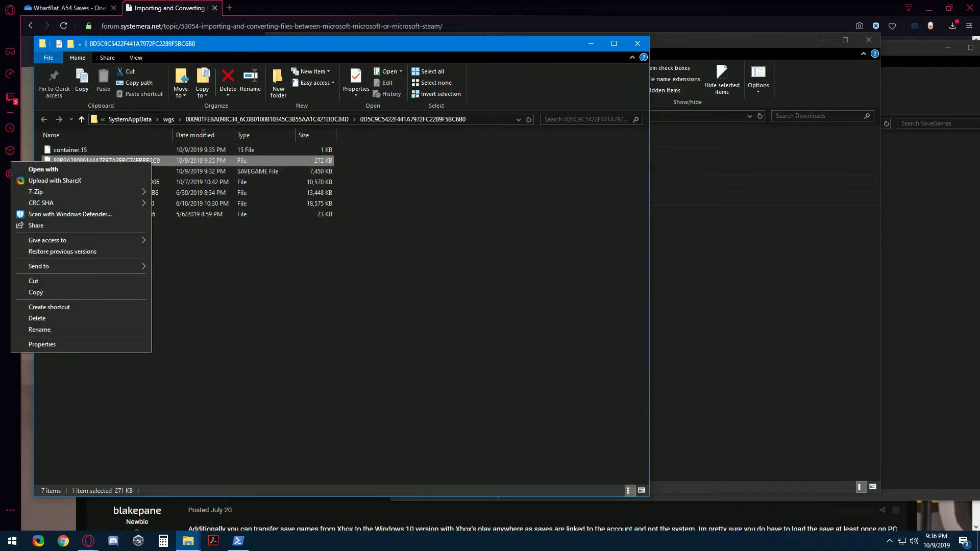
click(76, 330)
key(ctrl+c)
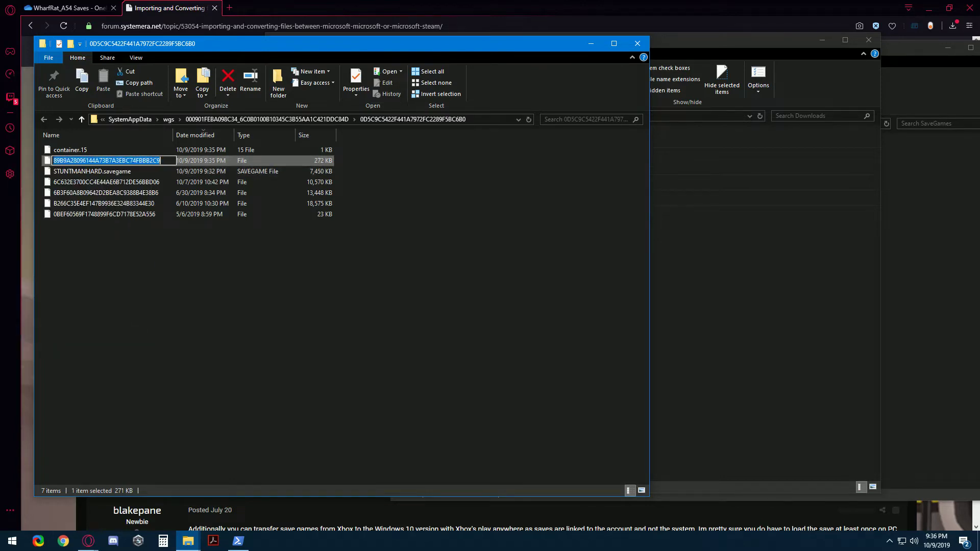
click(118, 255)
click(153, 160)
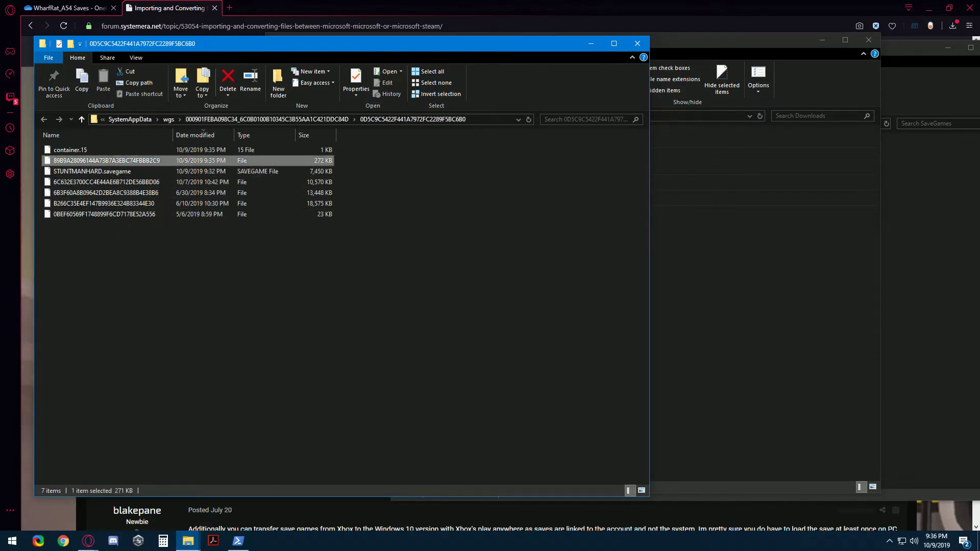
Step: Delete the sacrificial save 89B9A28096144A73B7A3EBC74FBBB2C9 and rename STUNTMANHARD.savegame to exactly that name, accepting the removal of its file extension
click(228, 80)
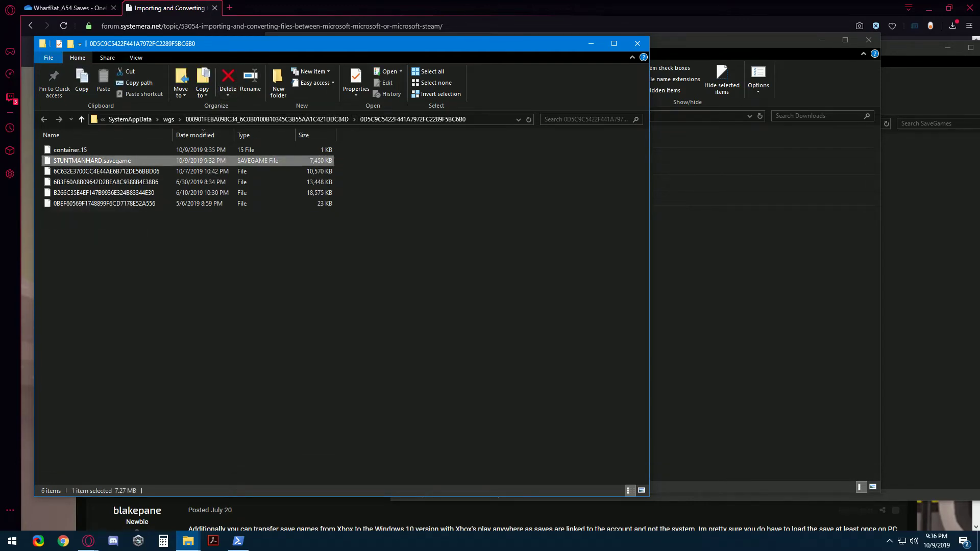
click(250, 80)
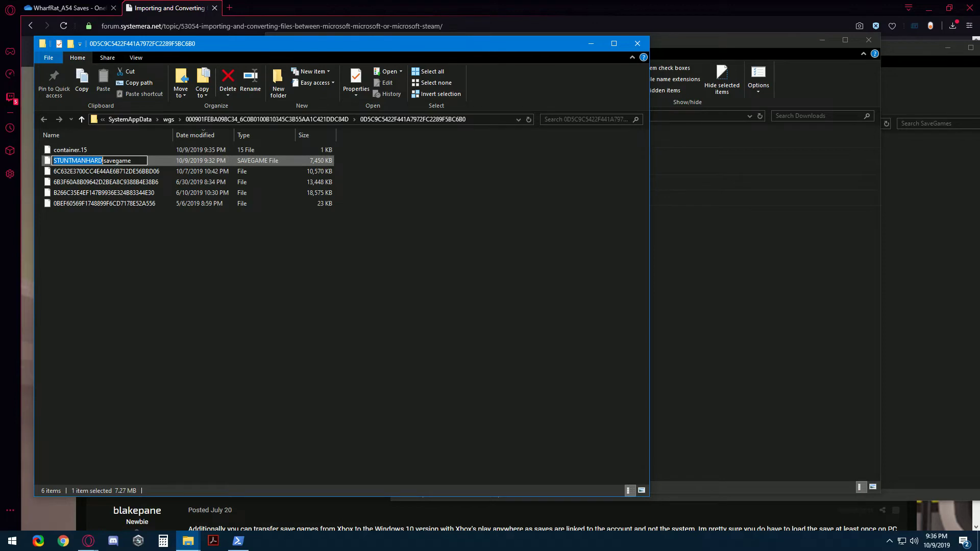
drag(132, 160, 78, 160)
key(BackSpace)
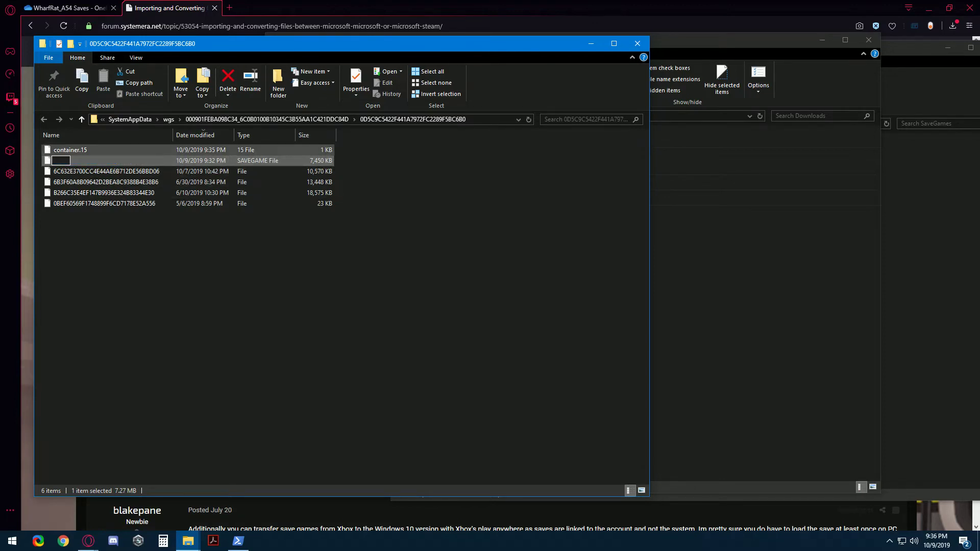
key(ctrl+v)
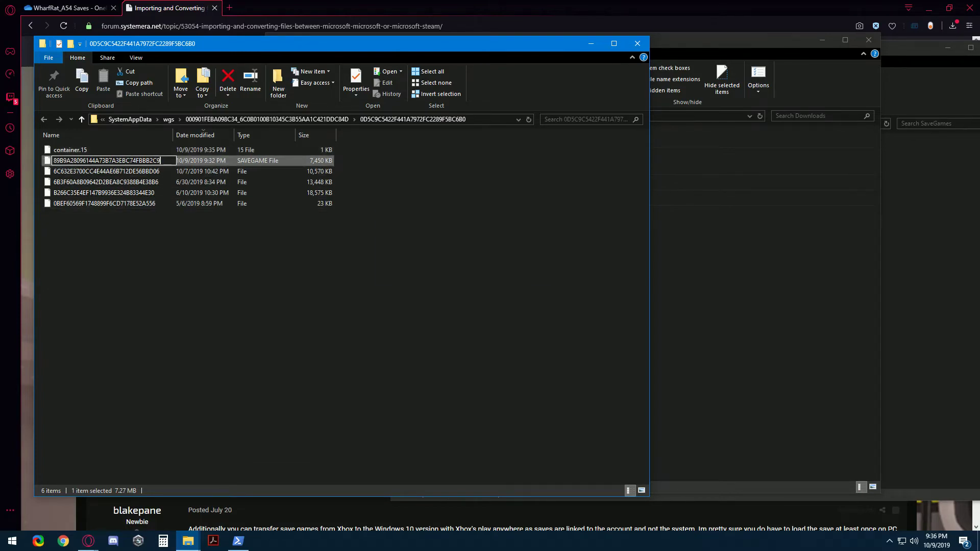
key(Return)
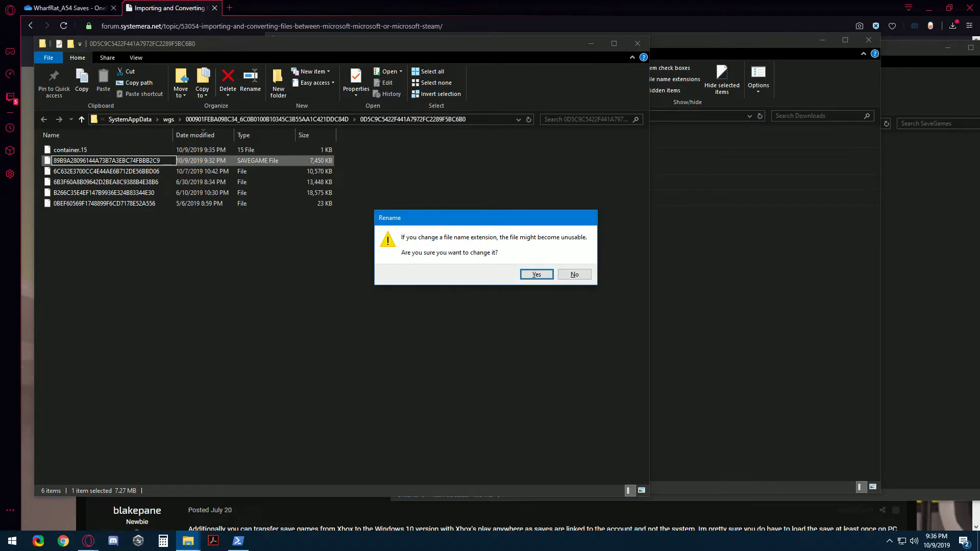
key(Return)
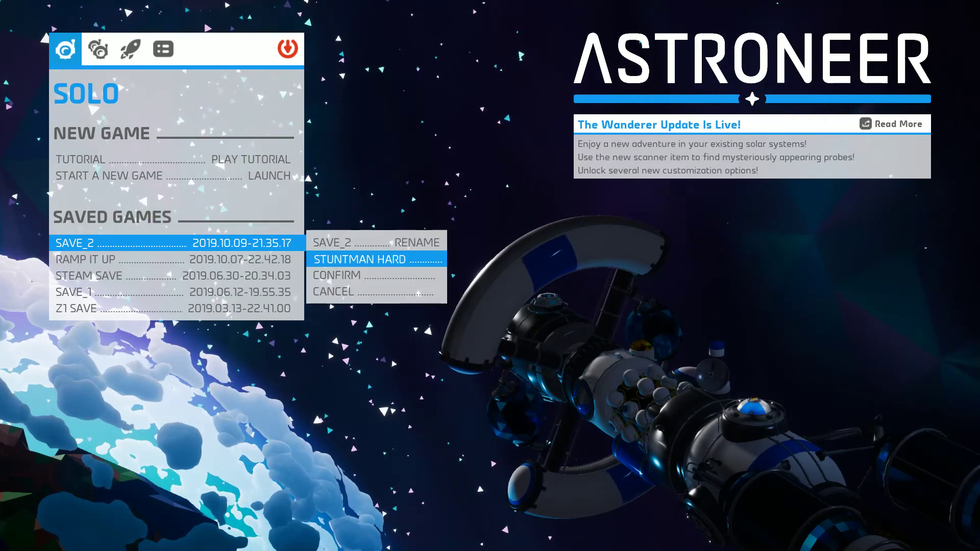
Step: Rename the Astroneer saved game SAVE_2 as STUNTMAN HARD and confirm the new name
click(359, 259)
key(Return)
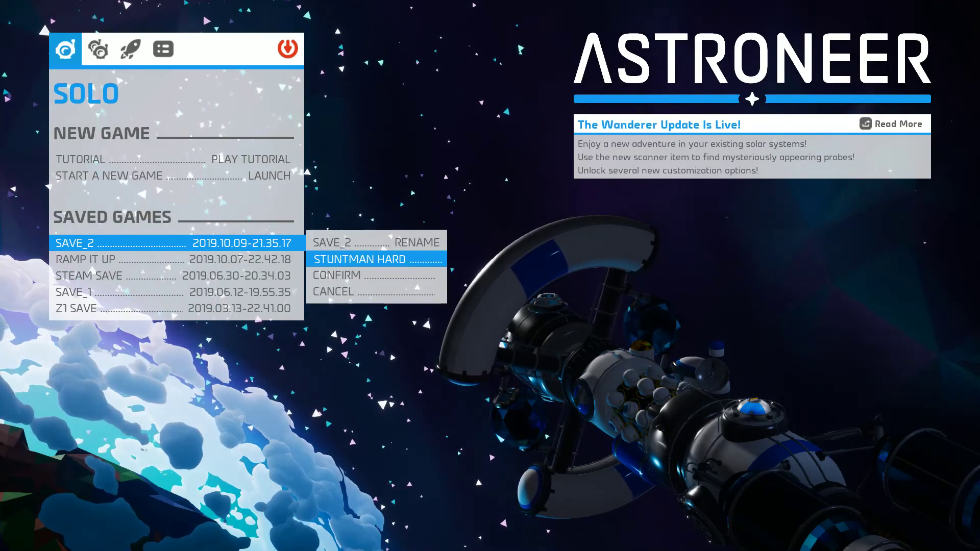
key(Down)
key(Down)
key(Up)
key(Return)
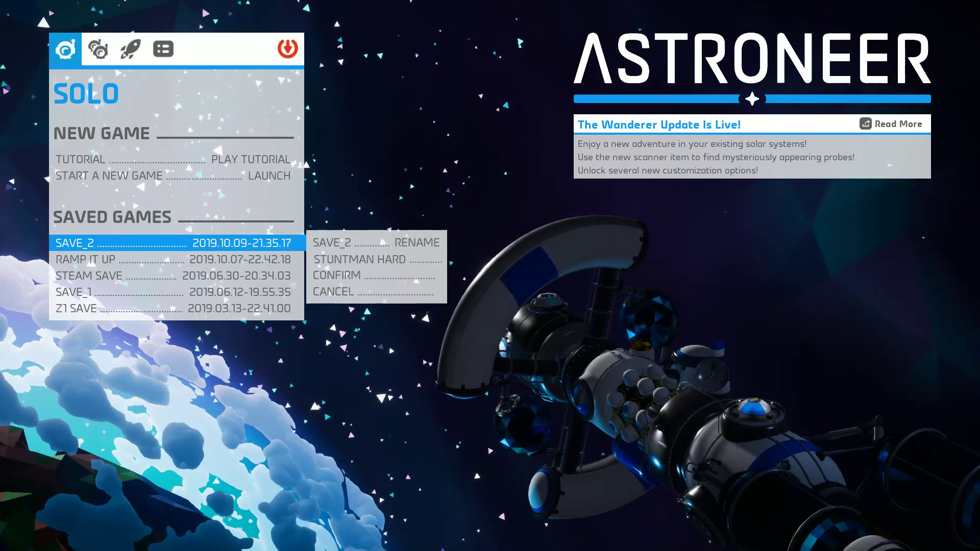
key(Return)
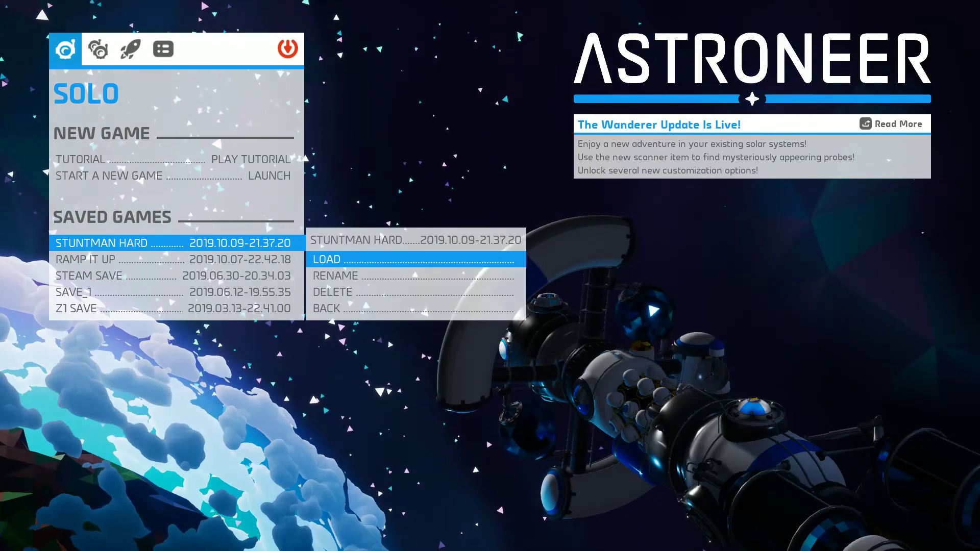
Step: Load the STUNTMAN HARD saved game and leave the shelter to enter the imported base
key(Return)
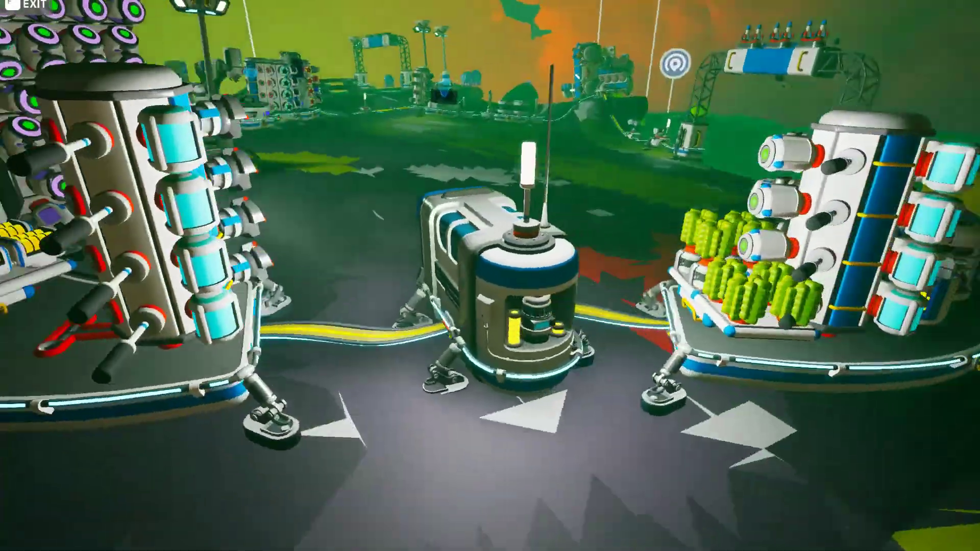
key(f)
key(w)
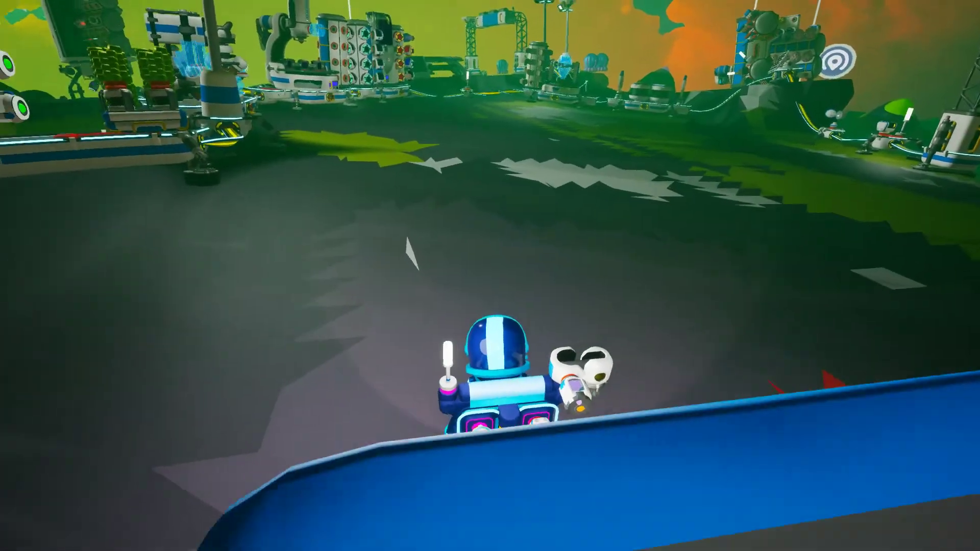
key(w)
scroll(559, 280, down, 3)
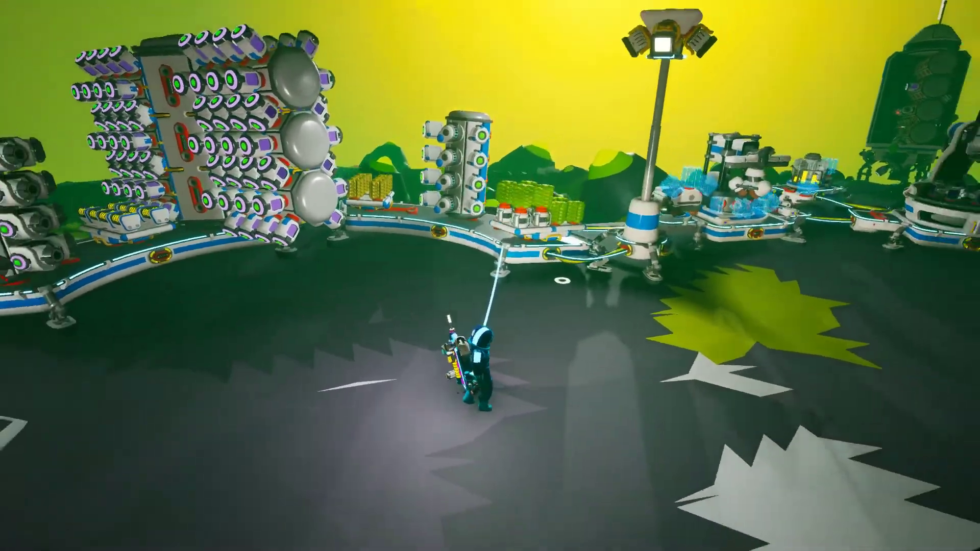
key(w)
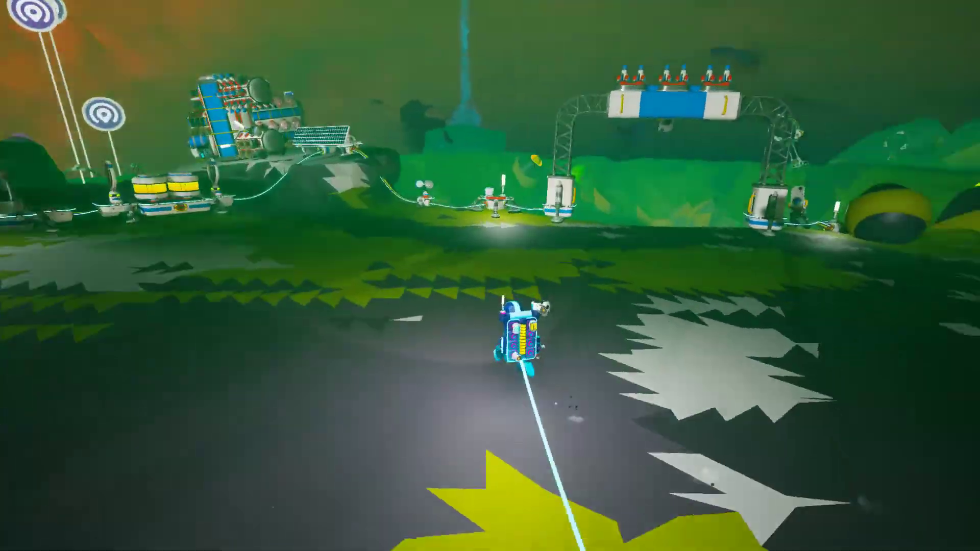
key(w)
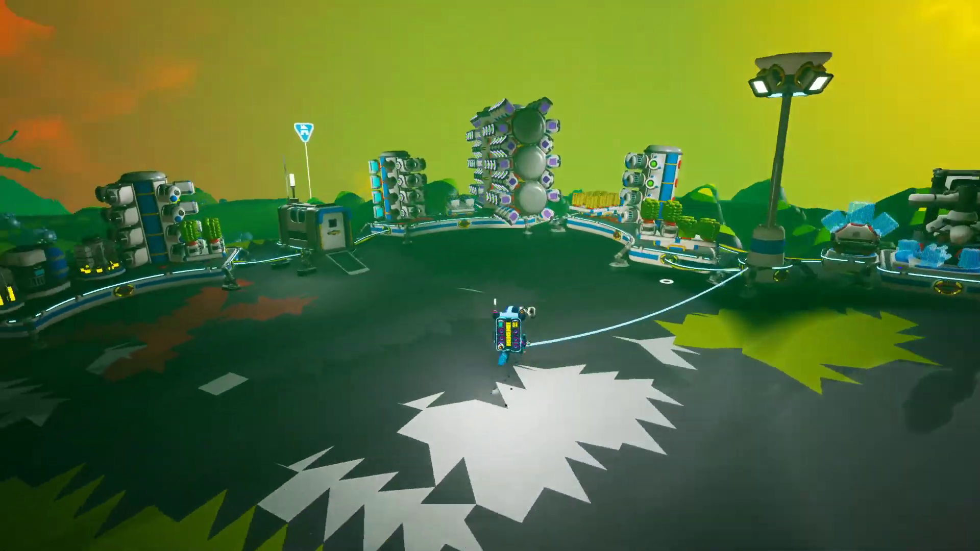
key(w)
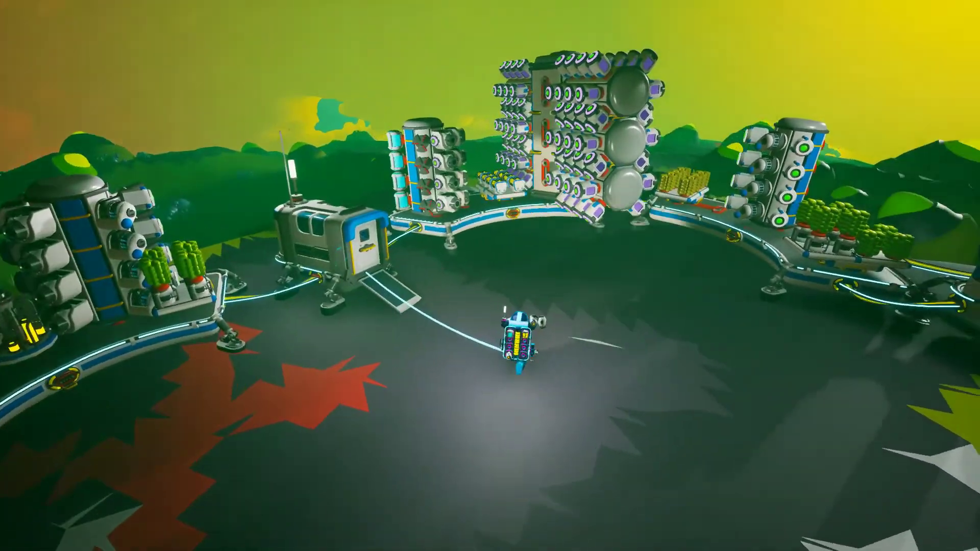
key(w)
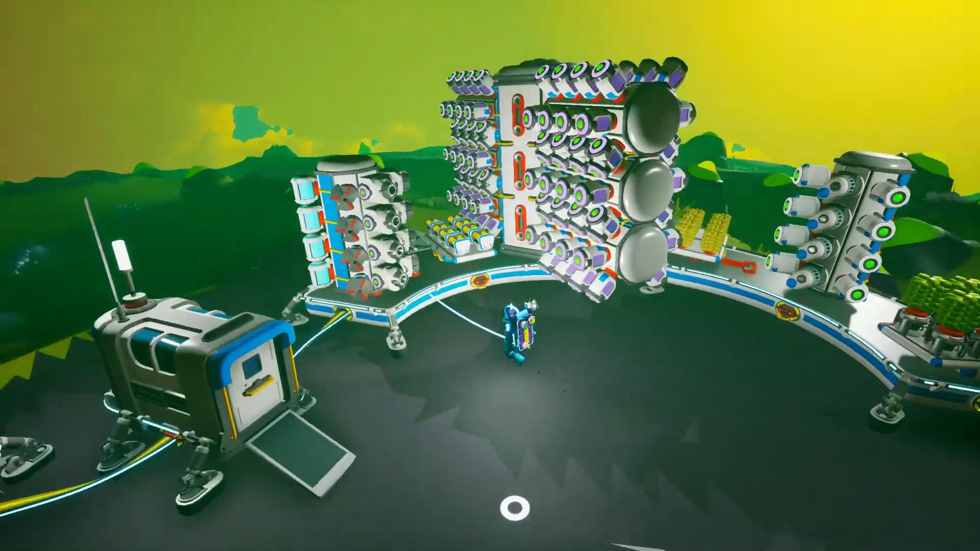
key(w)
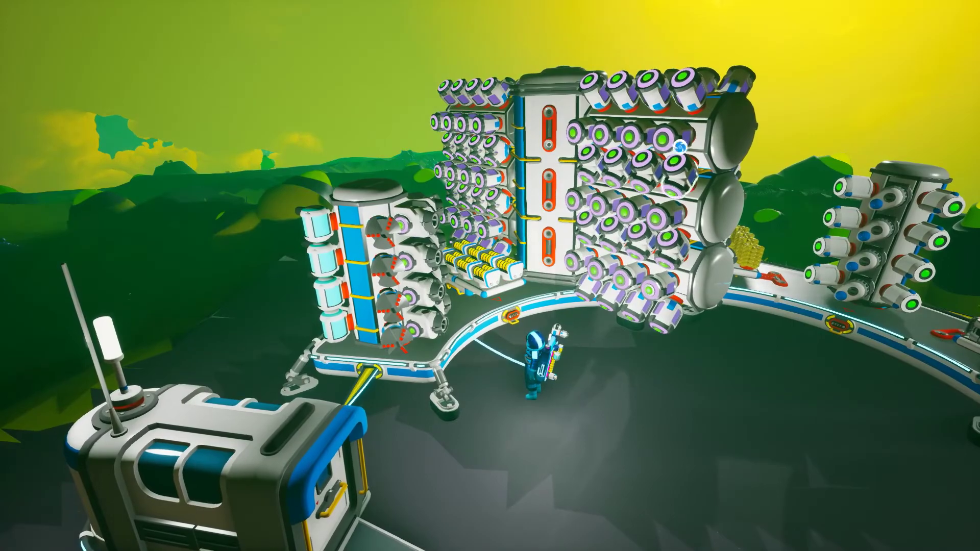
key(w)
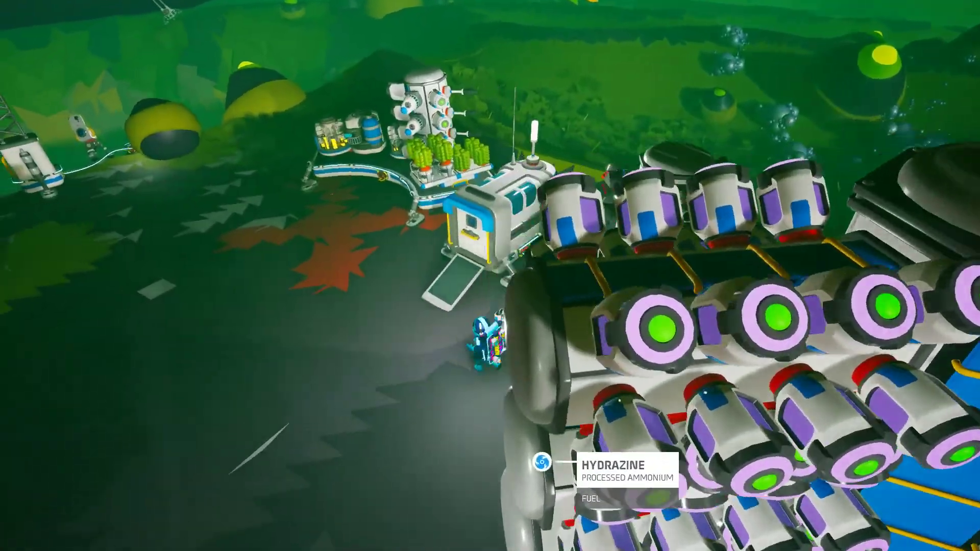
key(w)
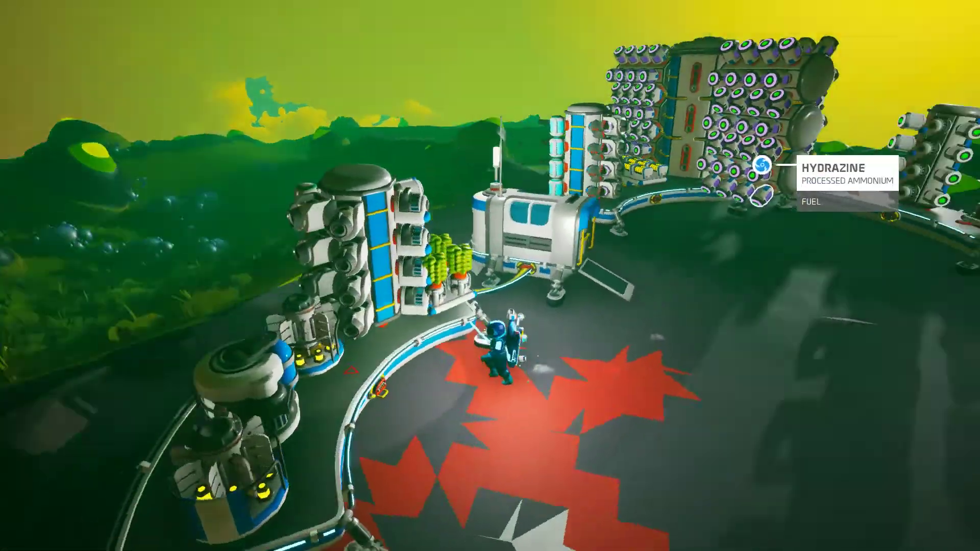
key(w)
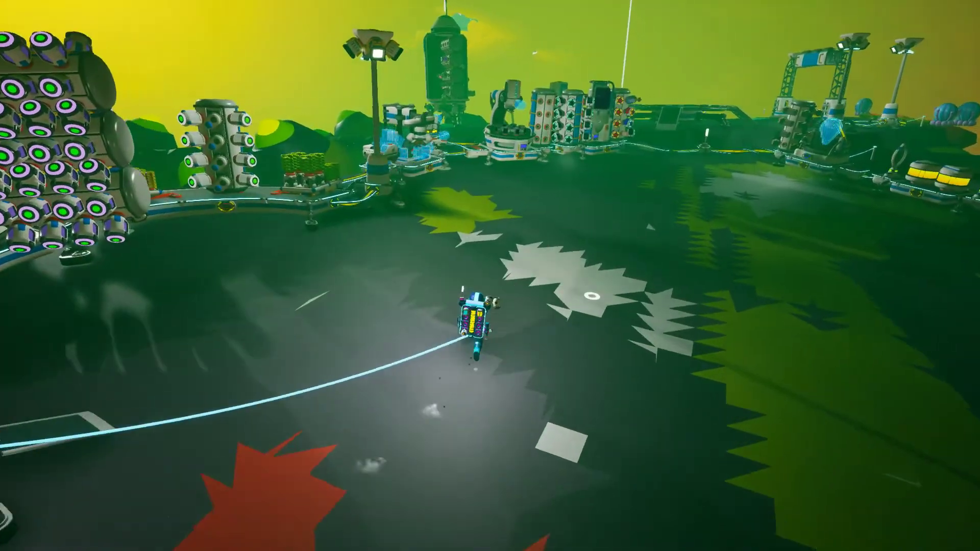
key(w)
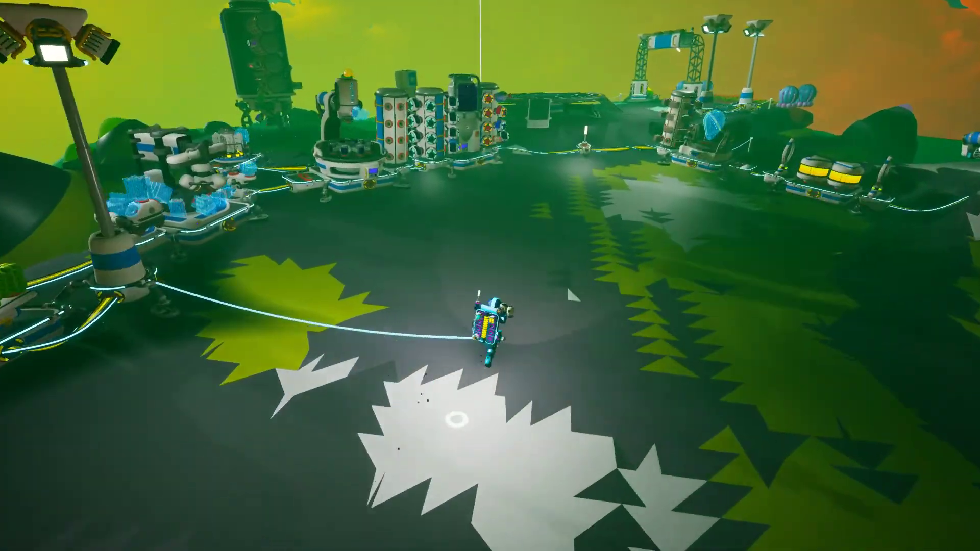
key(w)
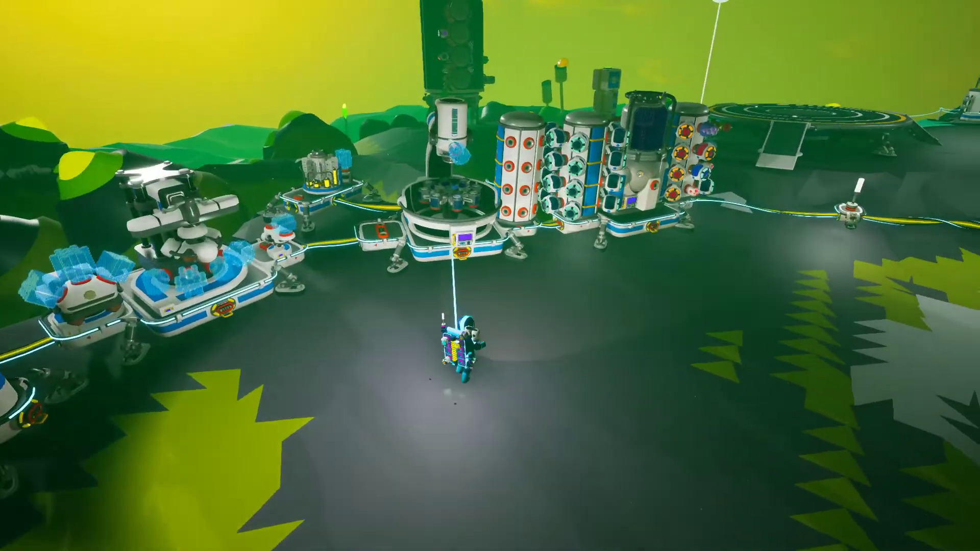
key(w)
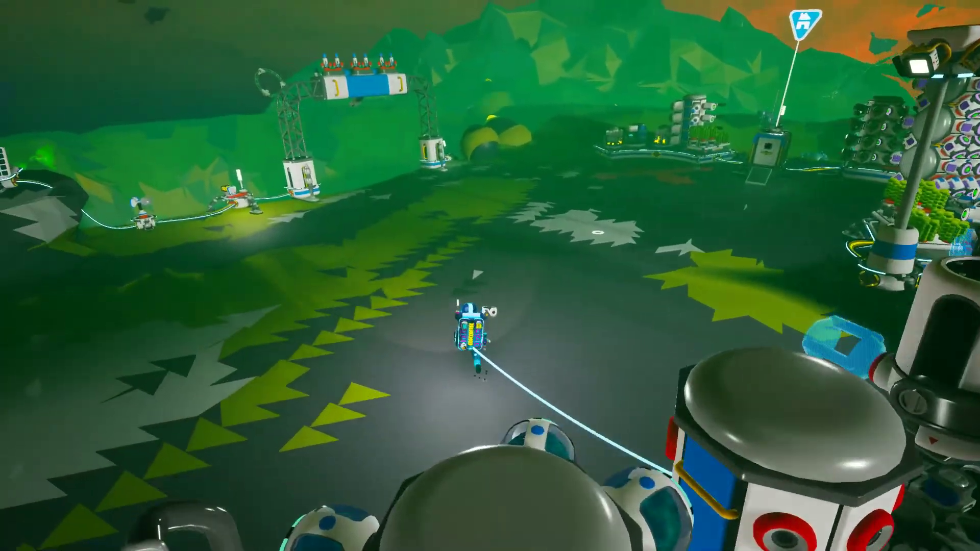
key(w)
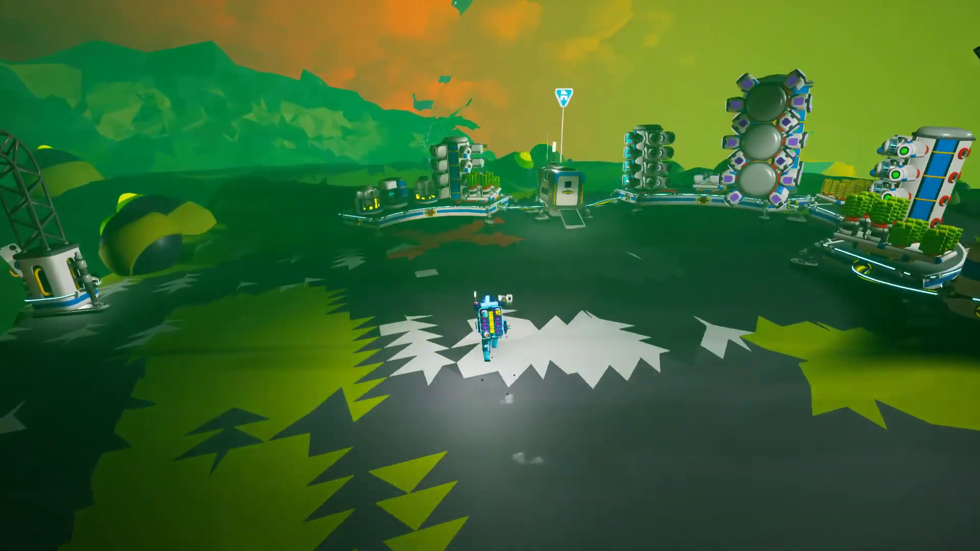
key(w)
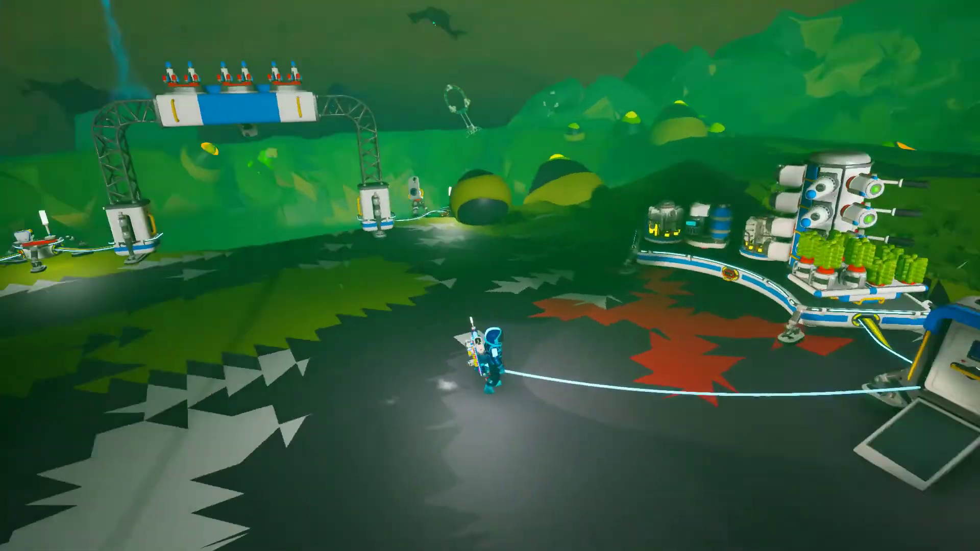
key(w)
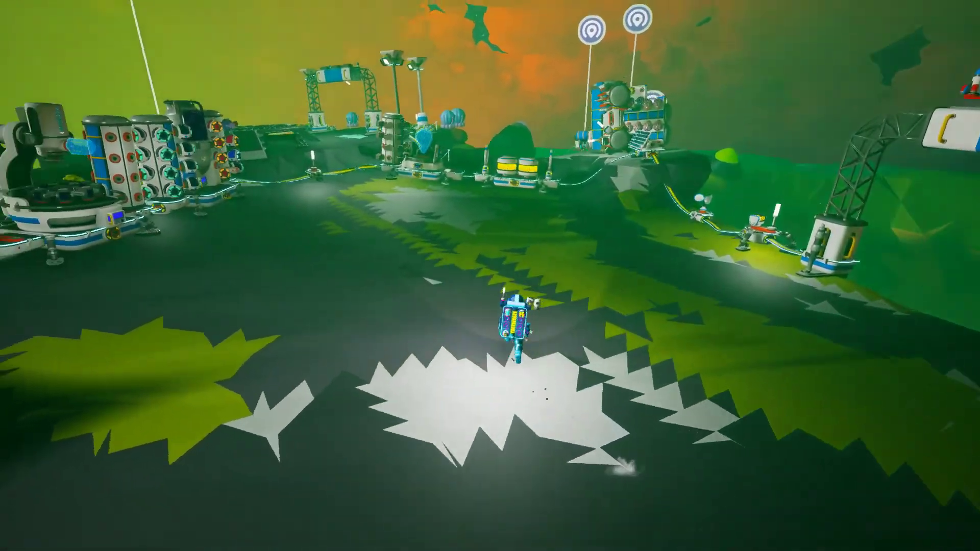
key(w)
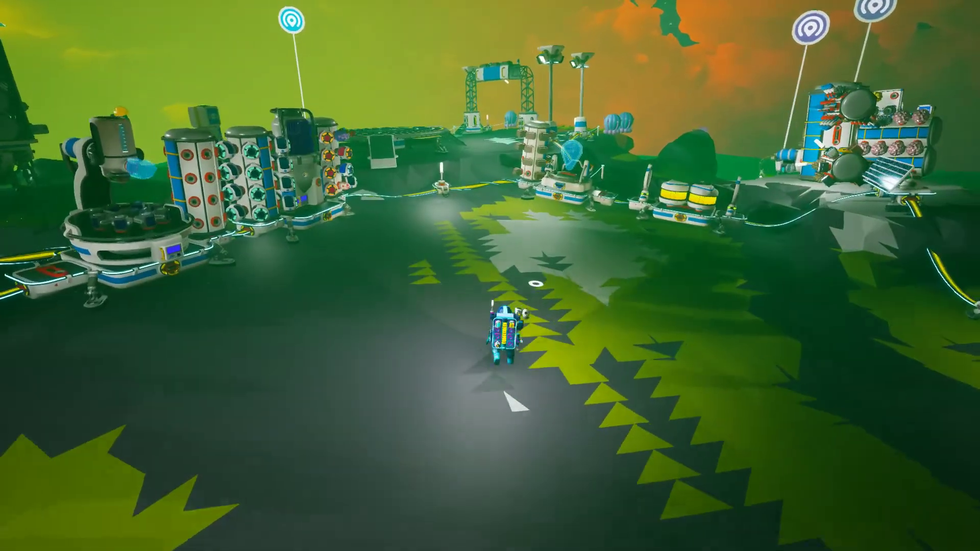
key(w)
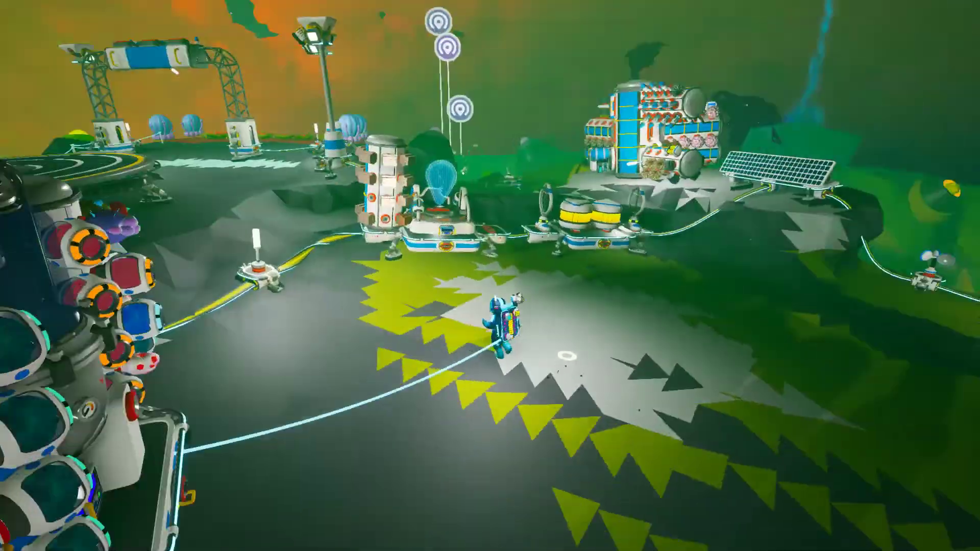
key(w)
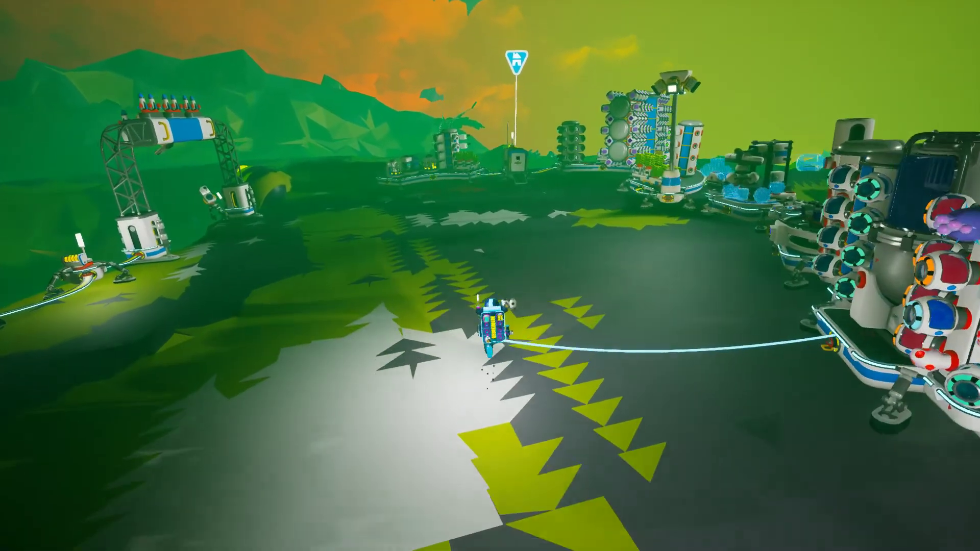
key(w)
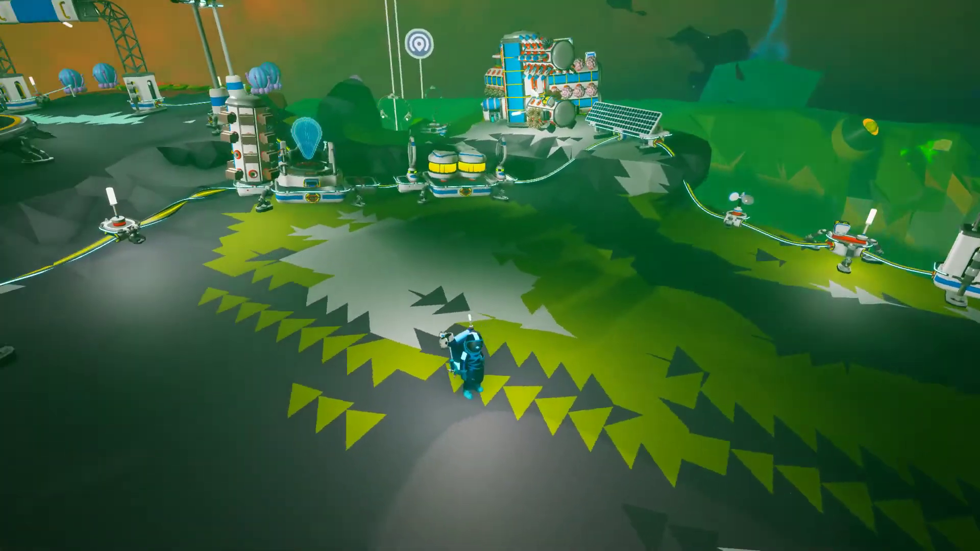
key(w)
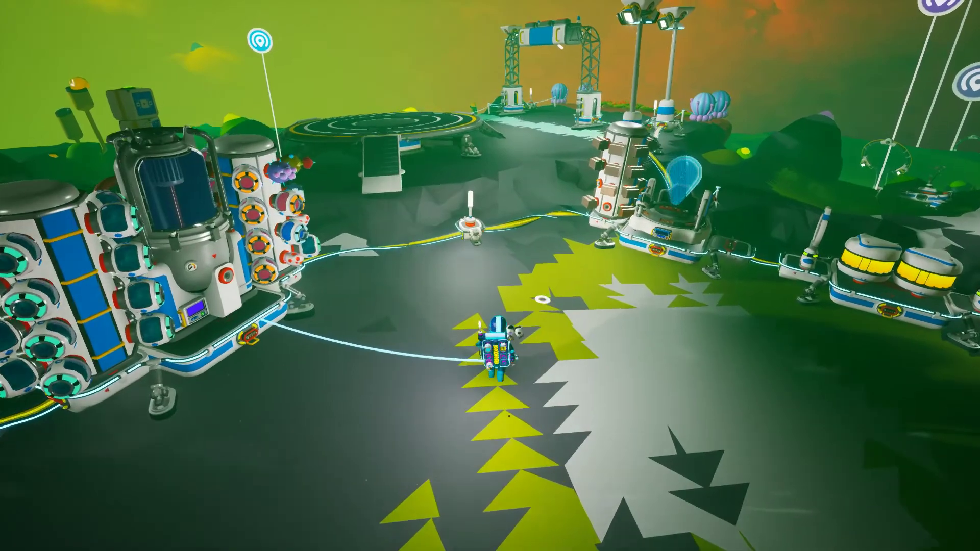
key(w)
key(w)
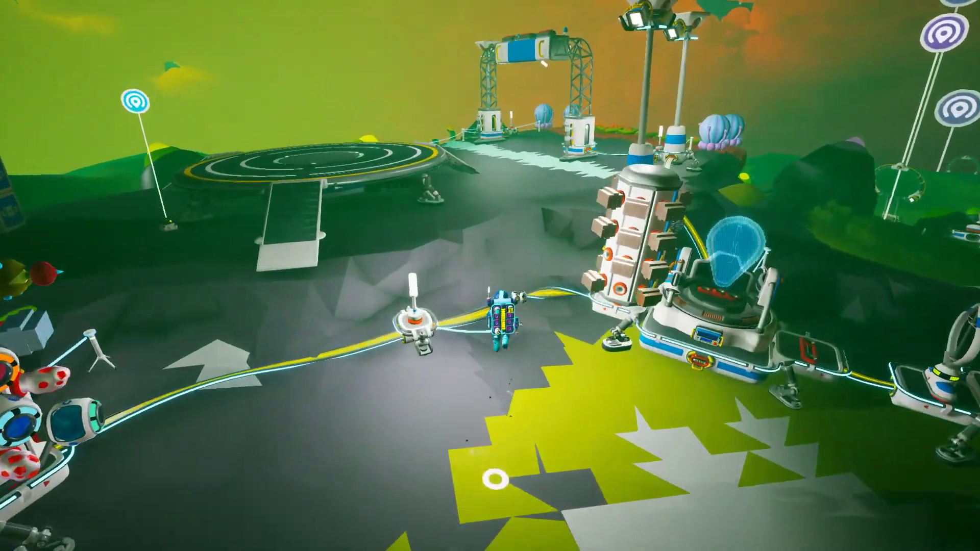
key(w)
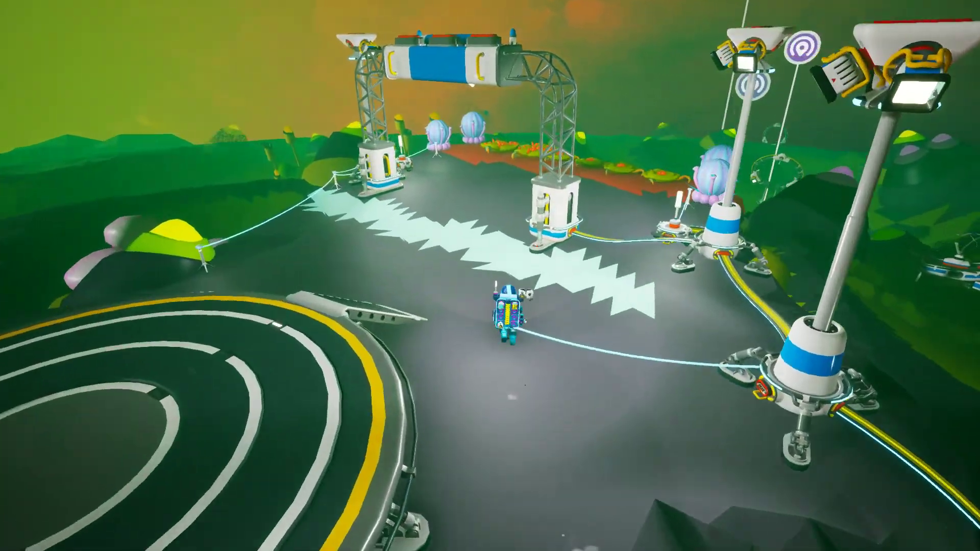
key(s)
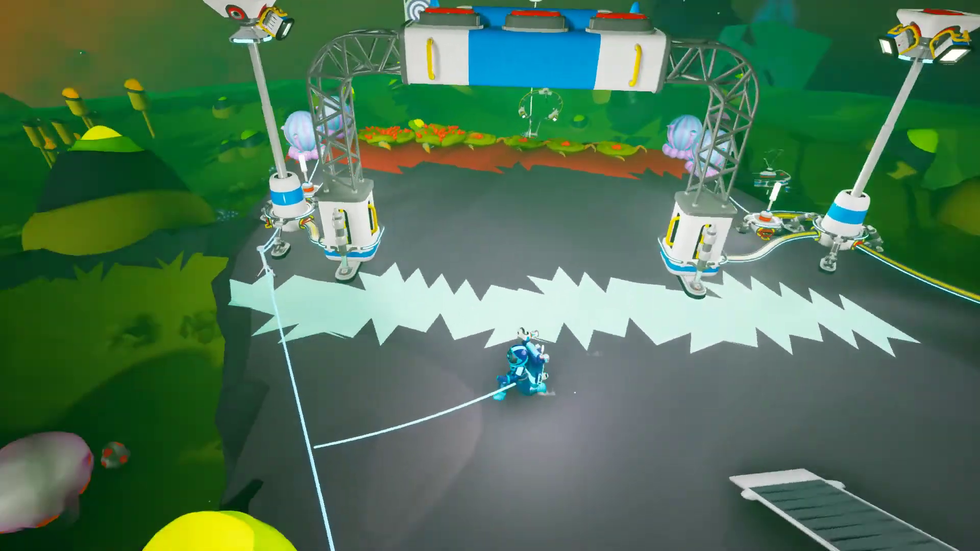
key(w)
key(w)
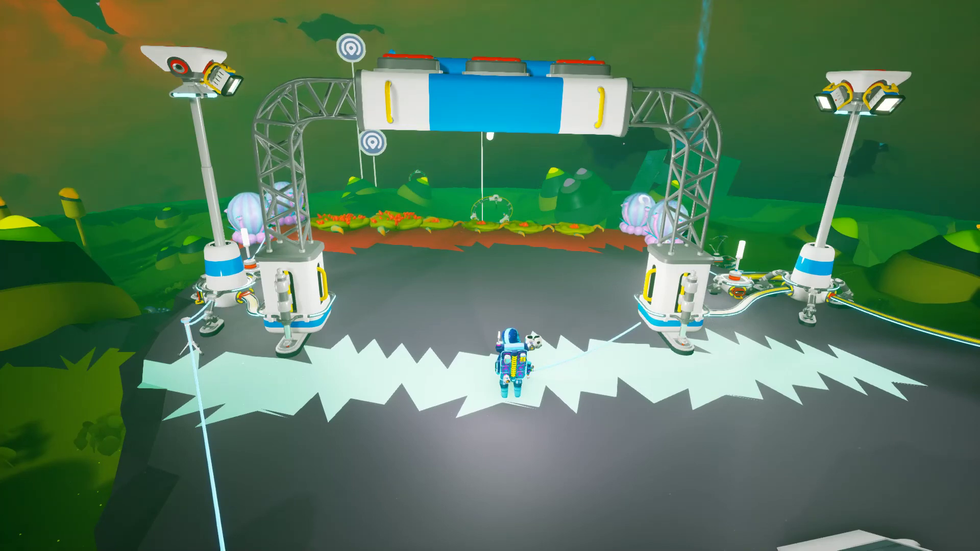
right_click(545, 430)
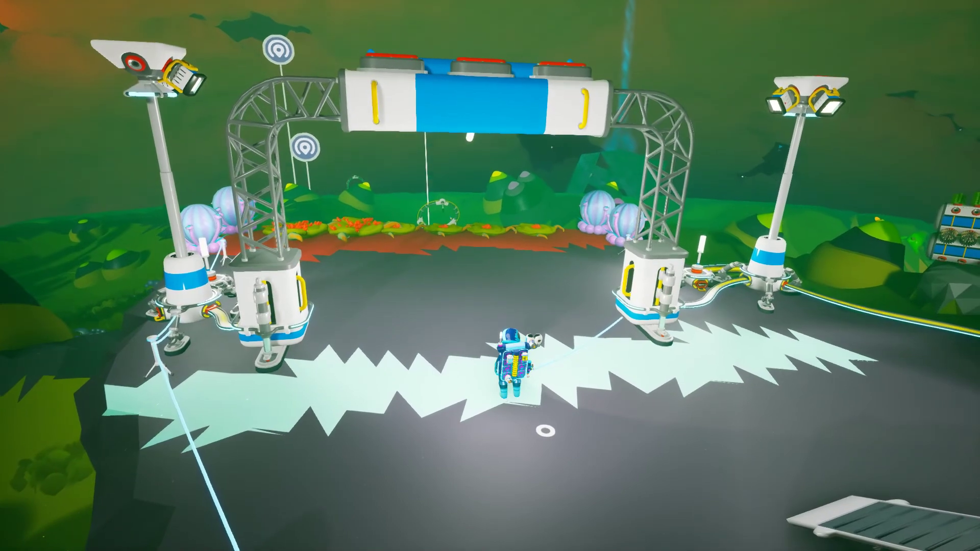